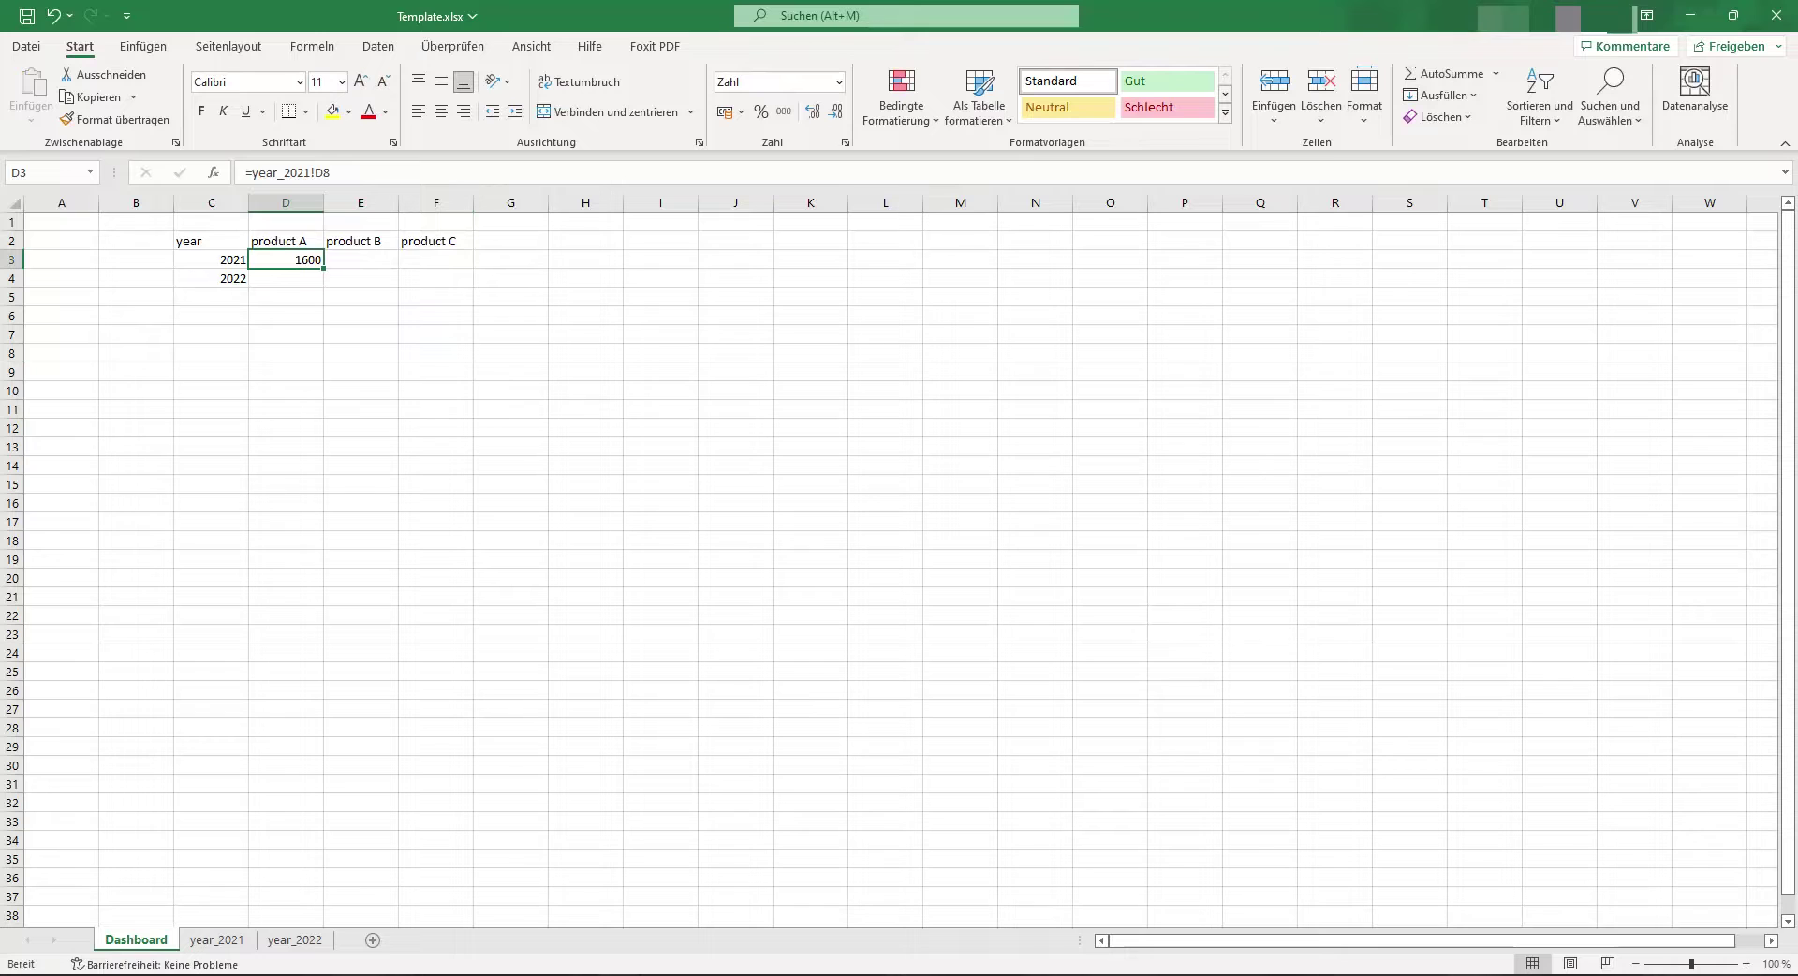
Step: Copy the 2021 product A formula from D3 to E3:F3 for products B and C on the Dashboard sheet
key("ctrl+c")
key("Right")
key("shift+Right")
key("ctrl+v")
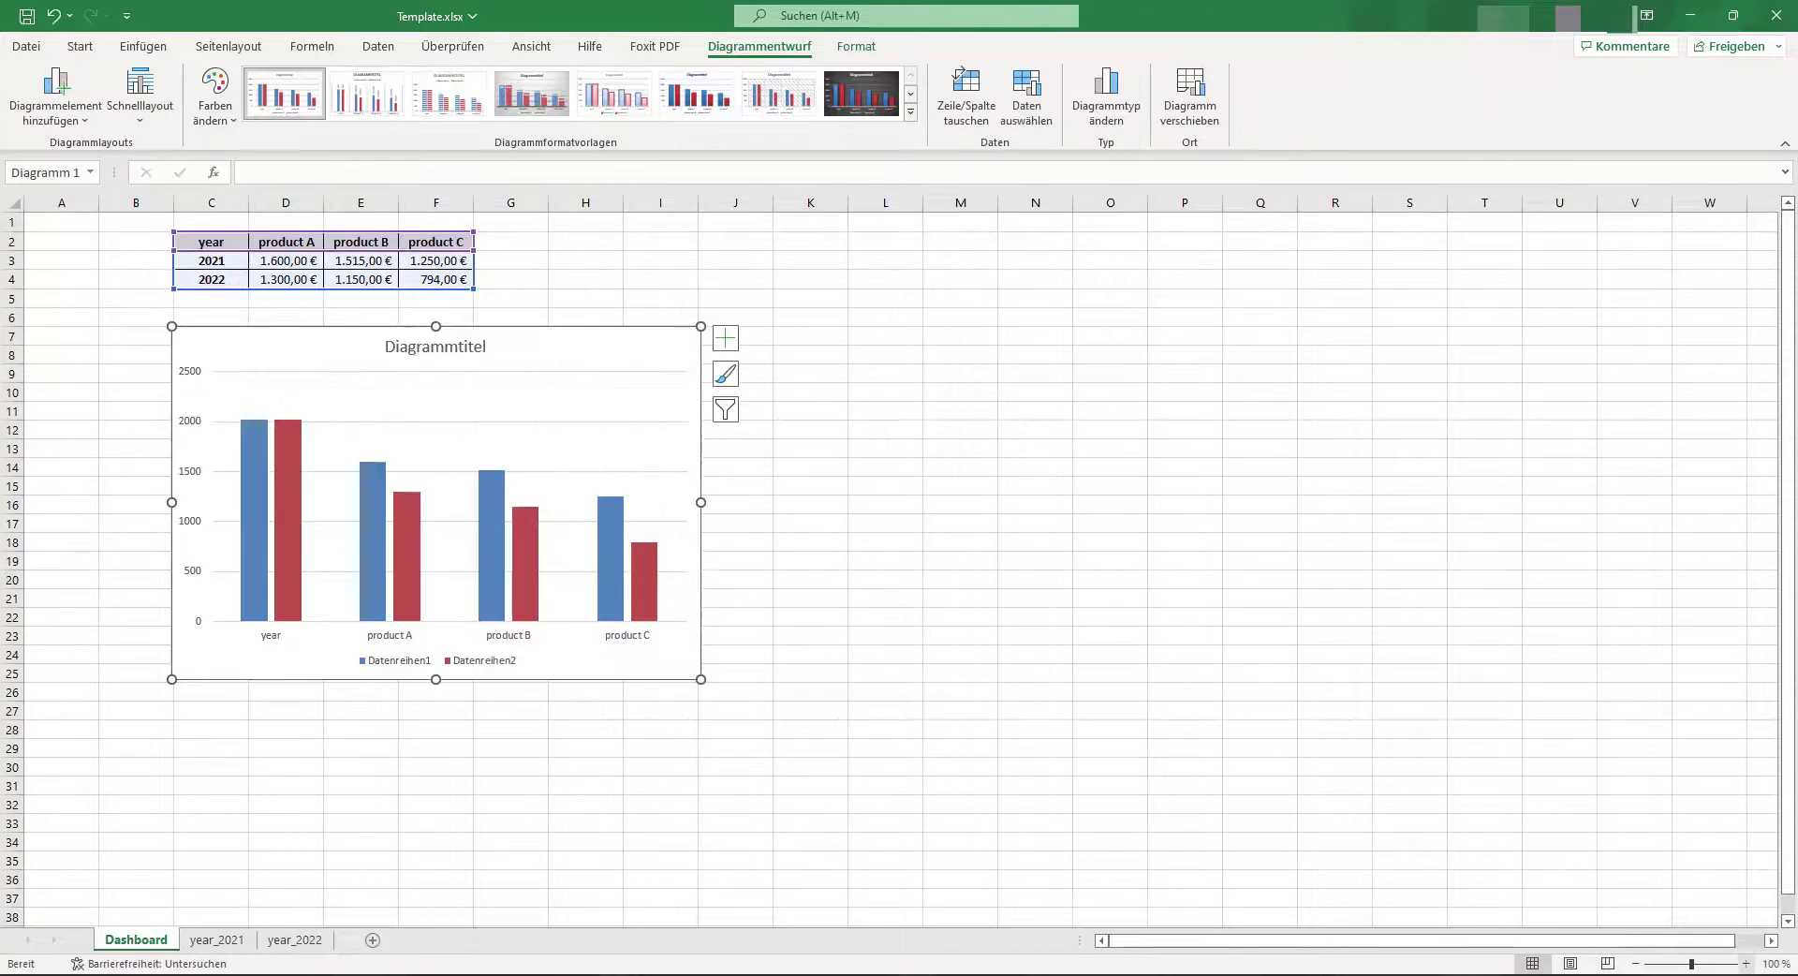
scroll(889, 562, "up", 4)
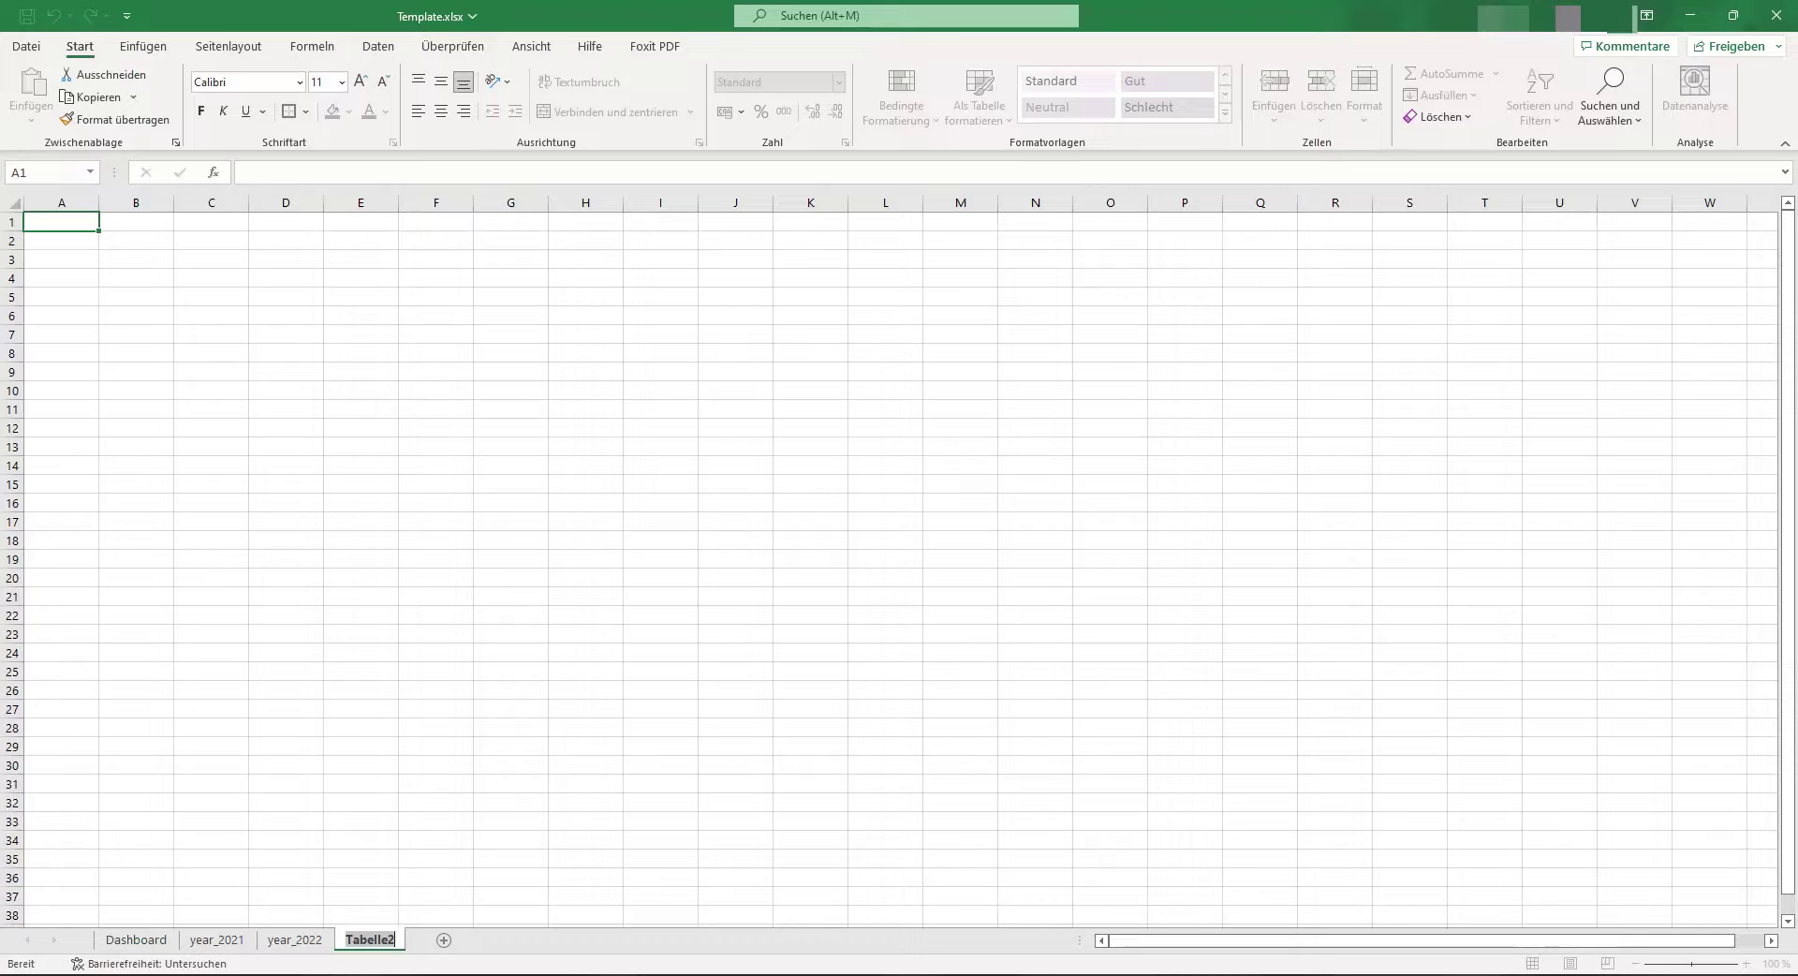
Step: Name the new sheet Data and place the 2021 quarterly product table without sales values at B3, with a copy at B10
type("Data")
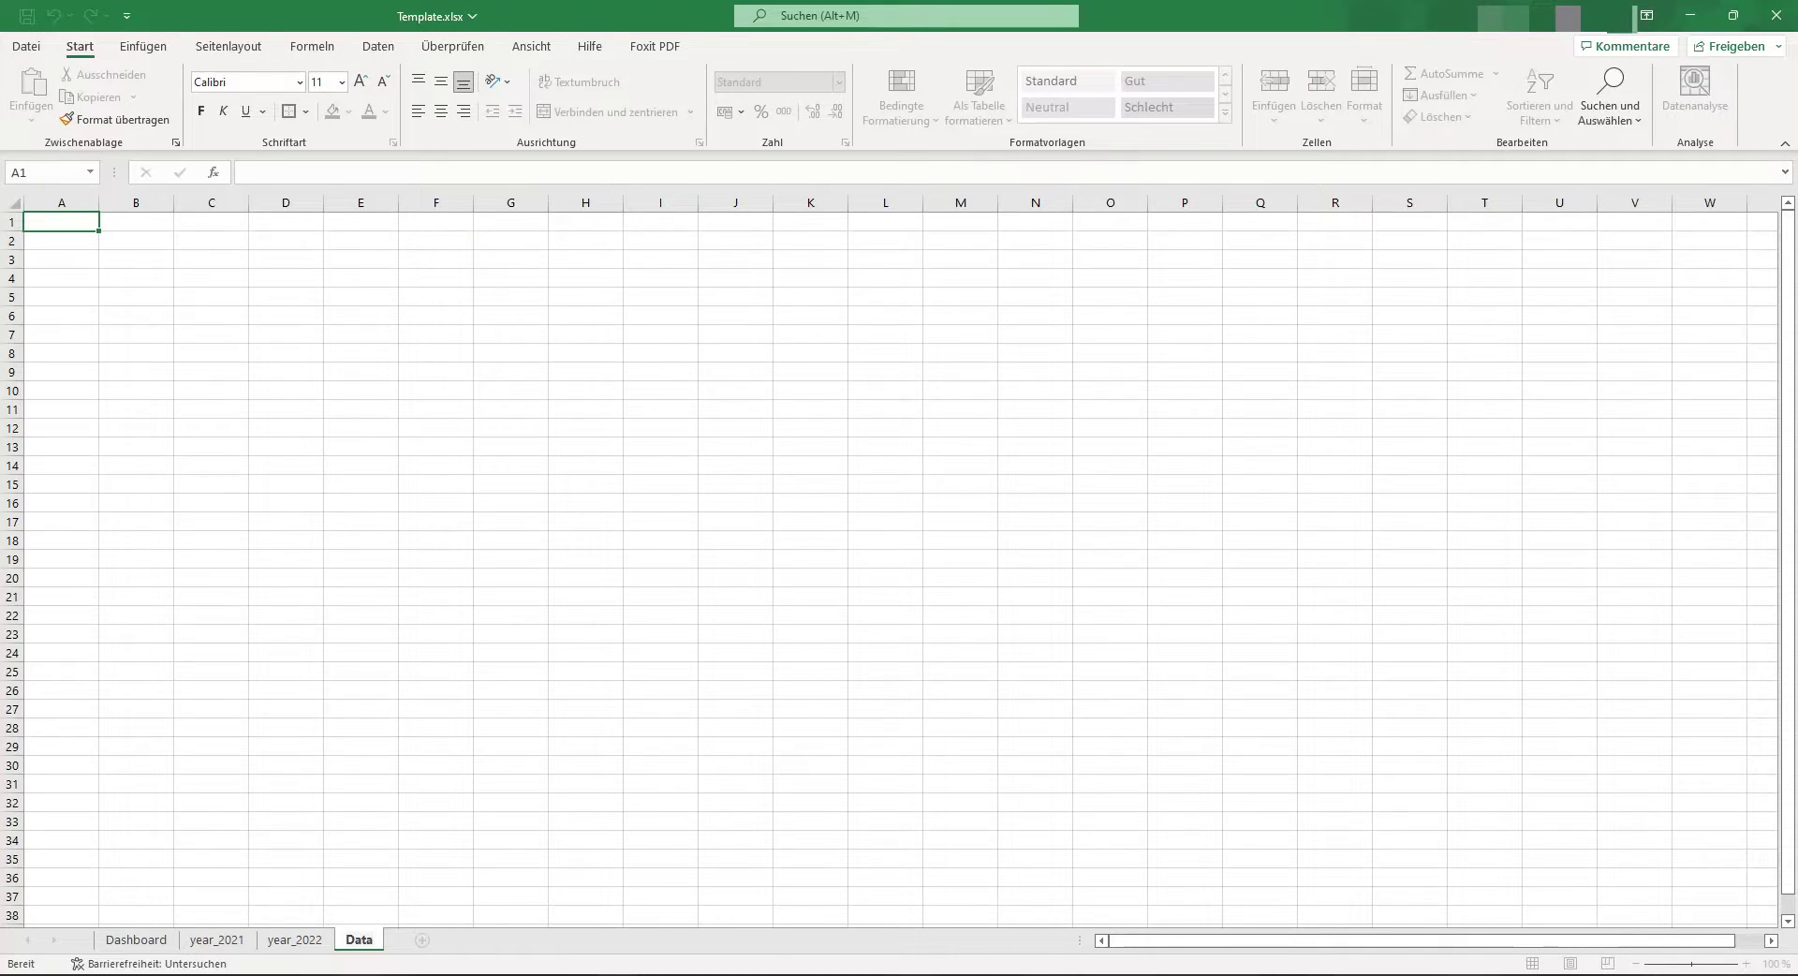
left_click(136, 259)
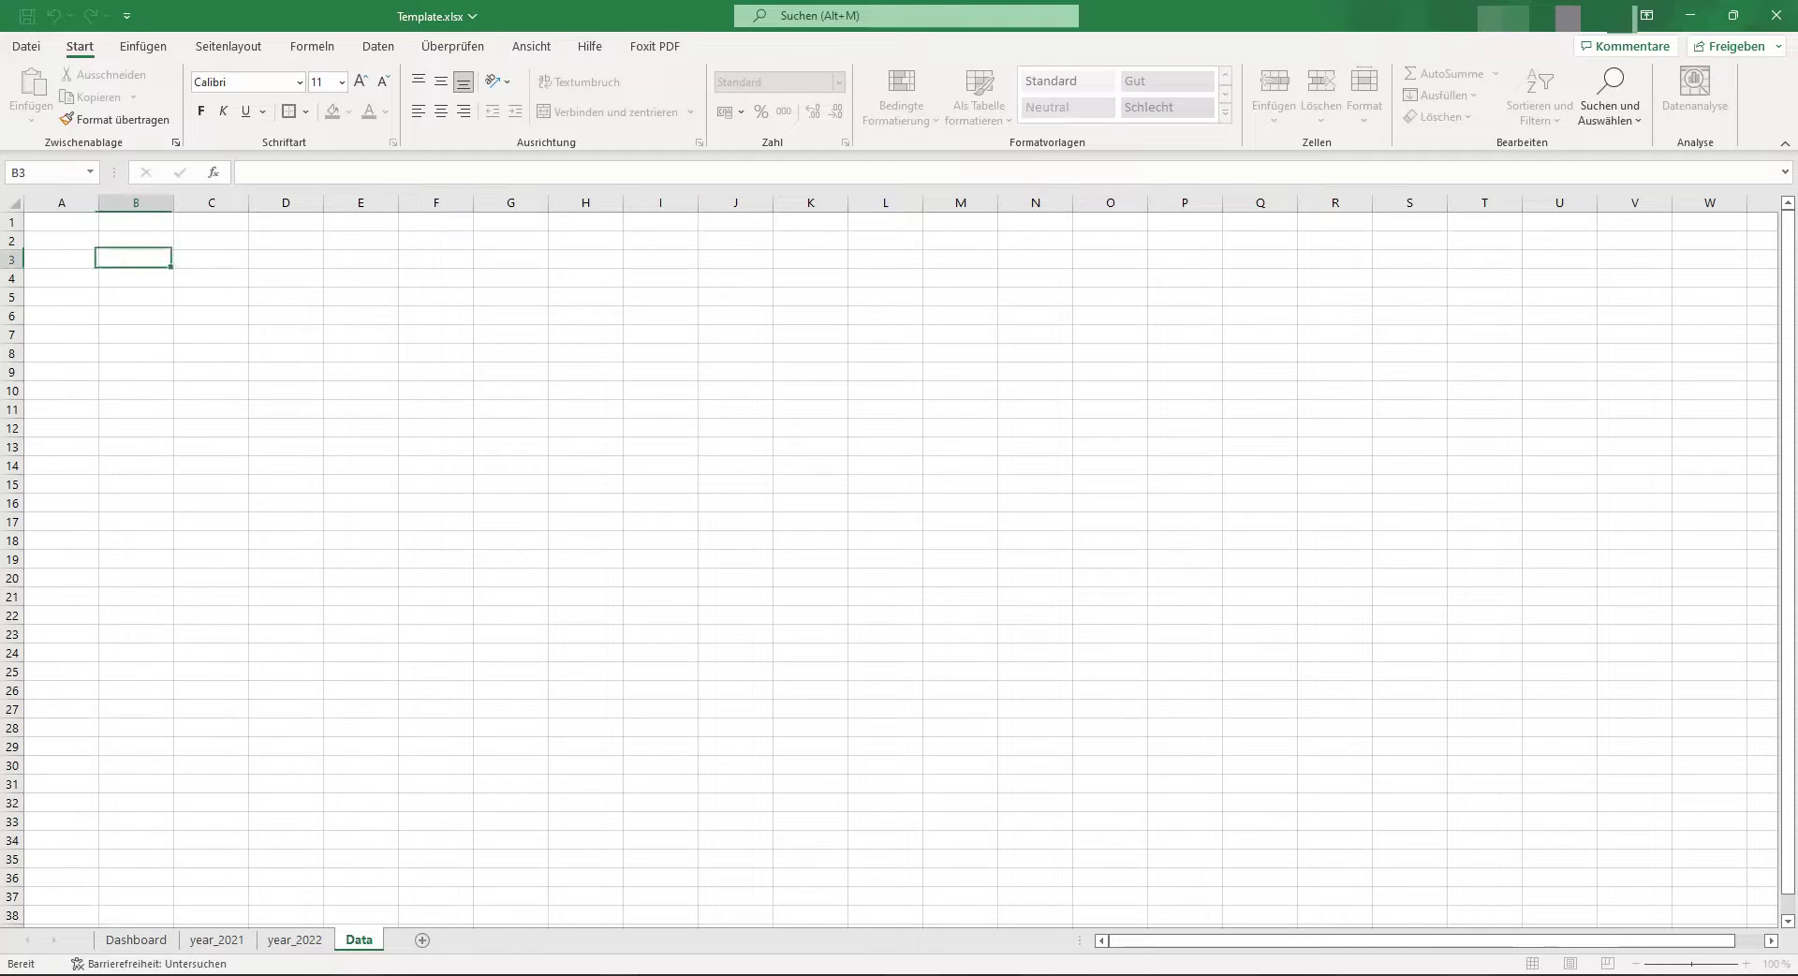
key("ctrl+v")
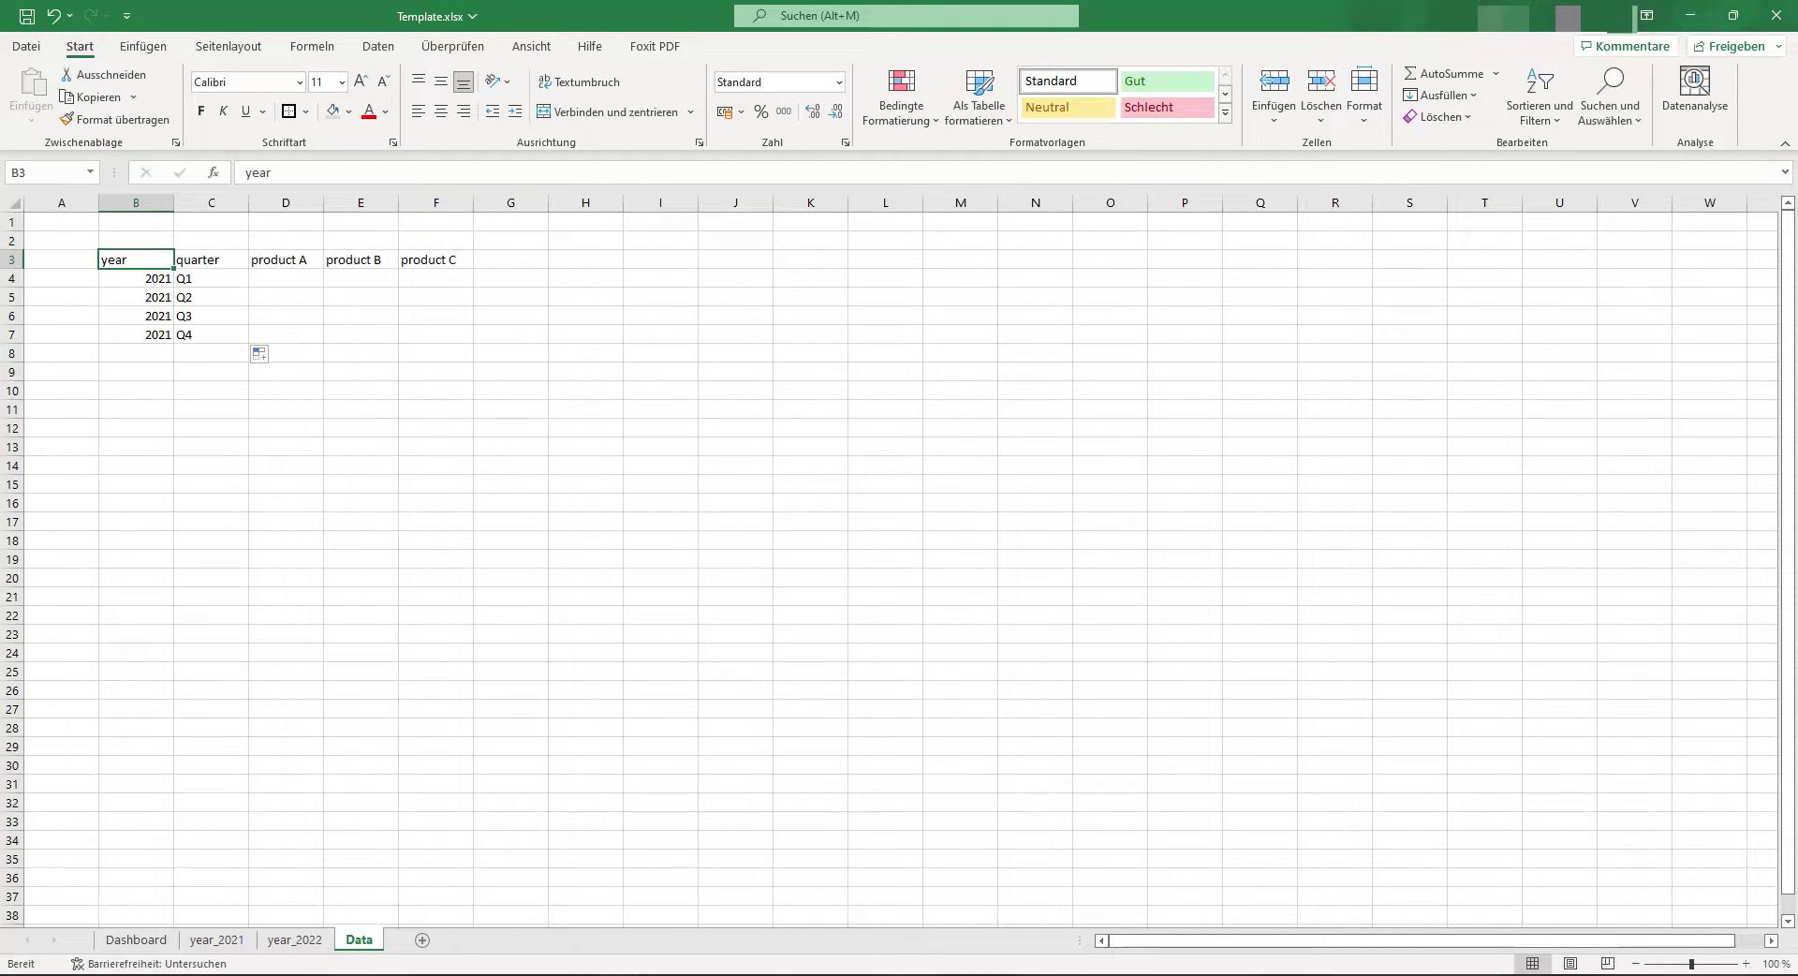
left_click_drag(136, 260, 435, 334)
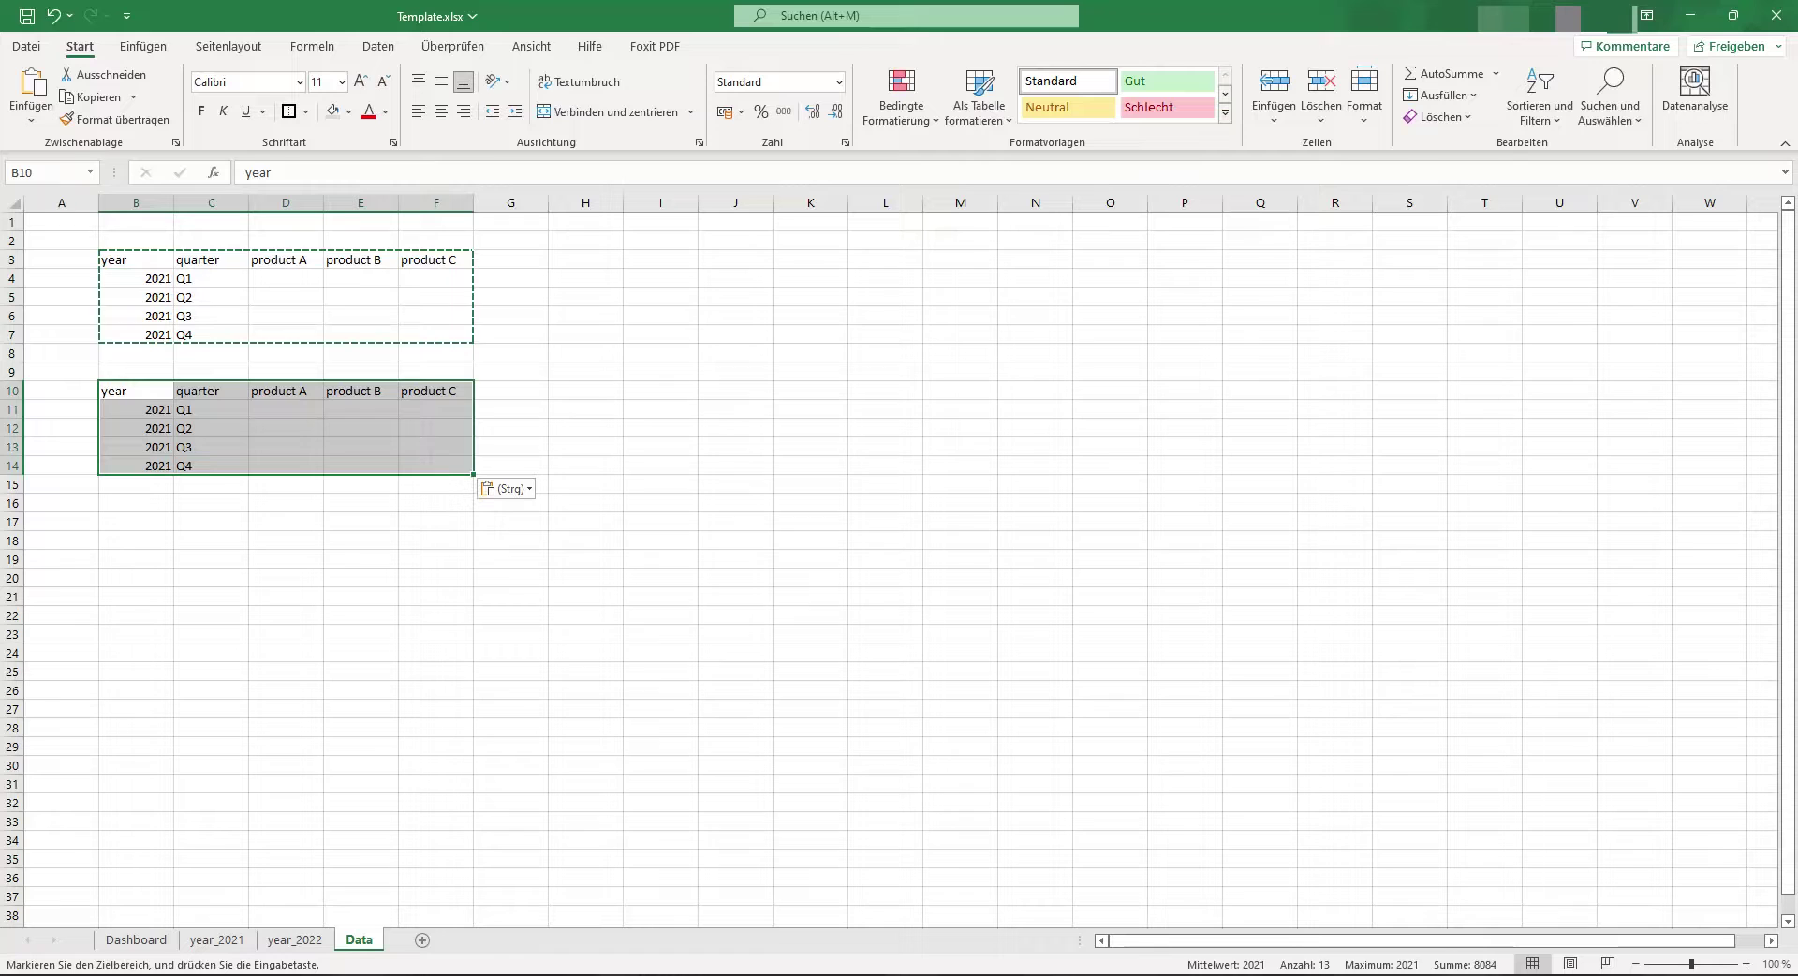
Step: Define the workbook name Table2021 for the upper table's data range B4:F7 on the Data sheet
left_click(136, 278)
left_click_drag(136, 278, 452, 334)
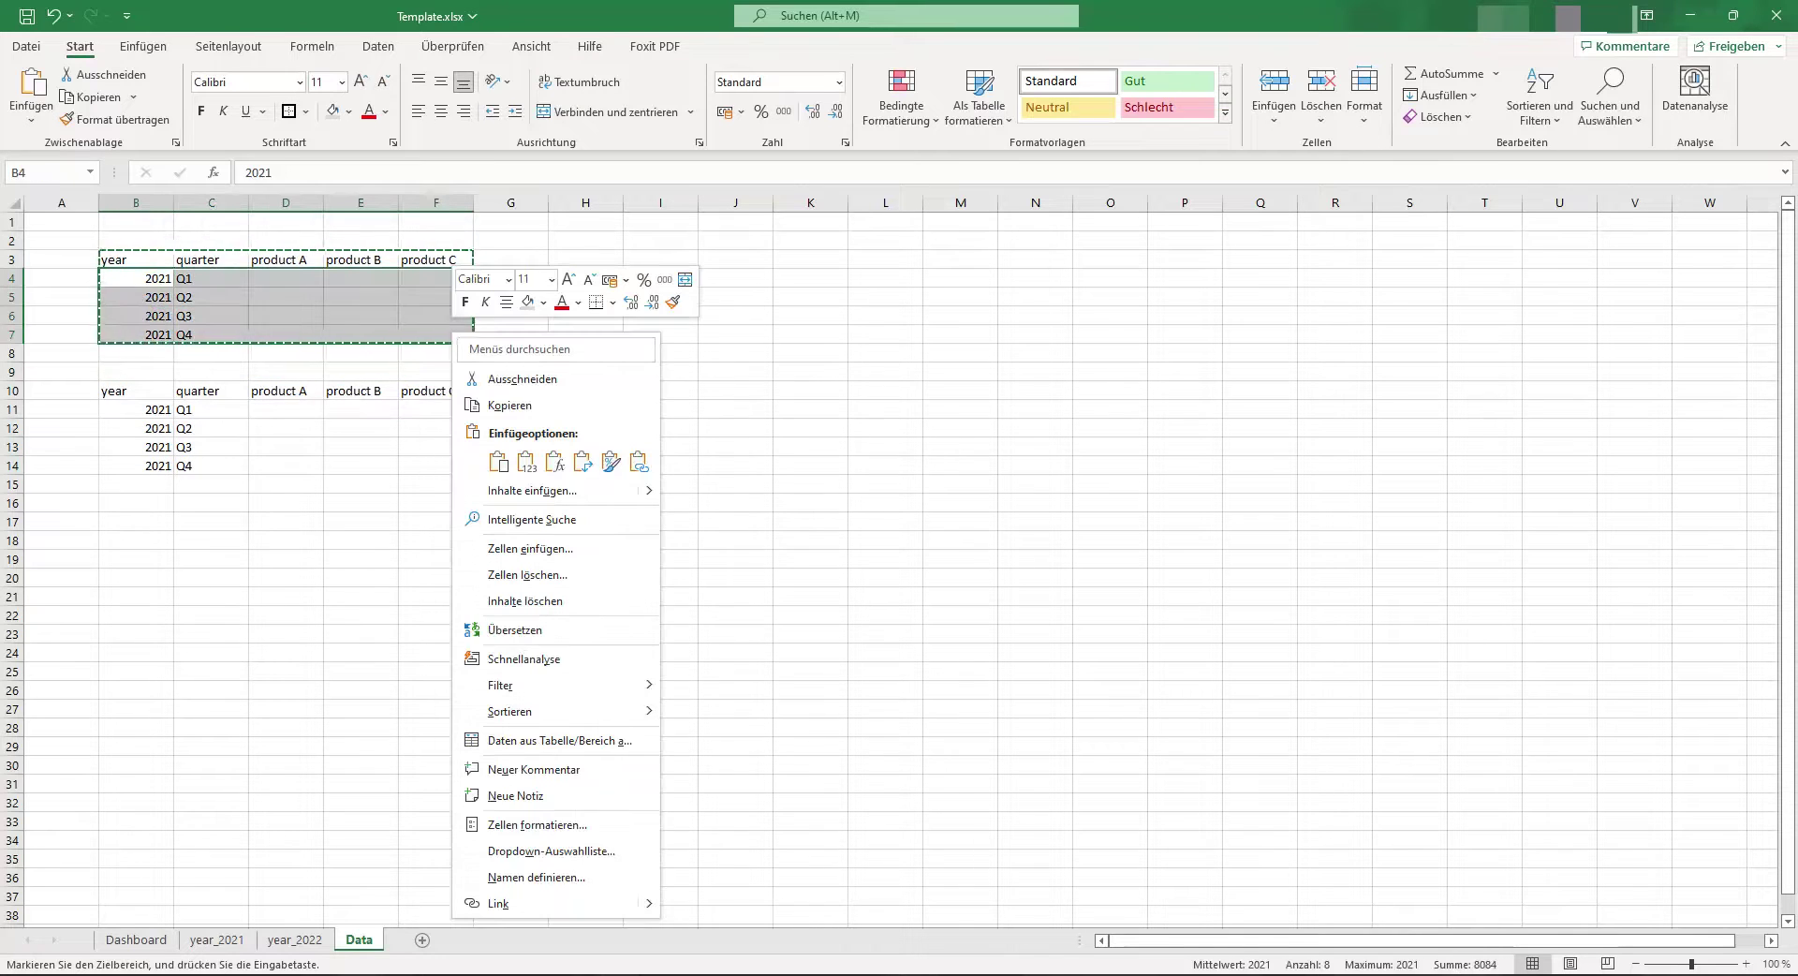
right_click(452, 334)
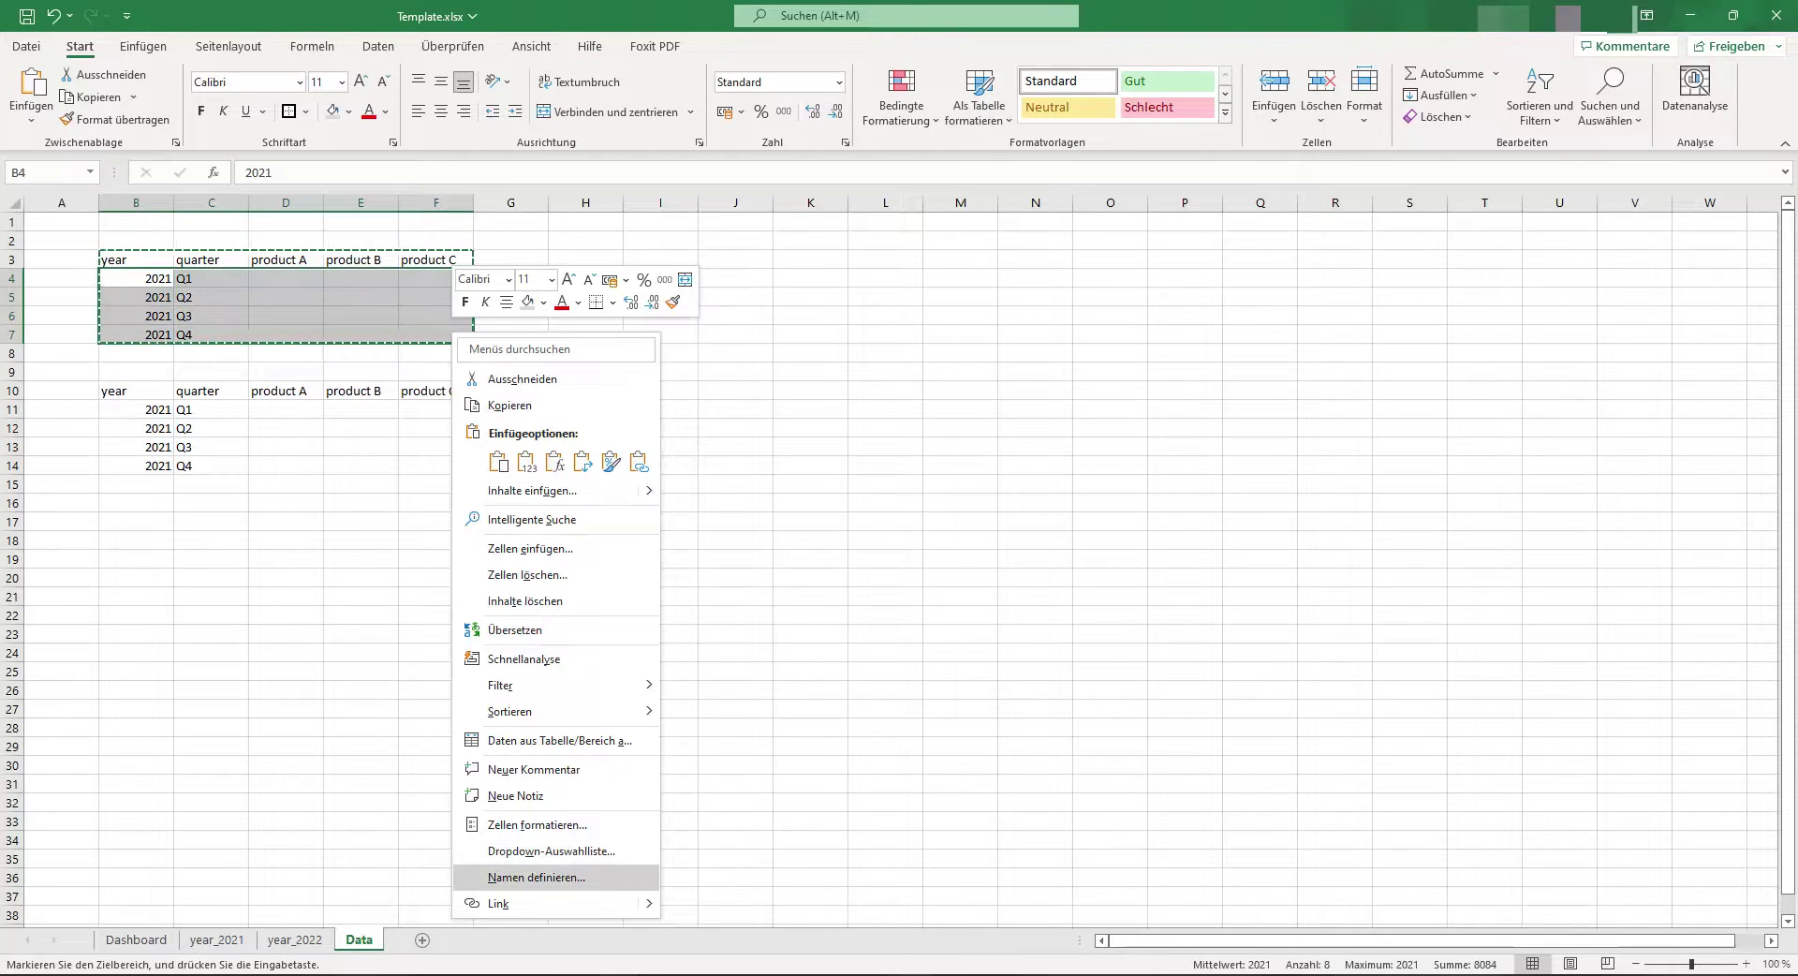
left_click(536, 877)
type("Table2021")
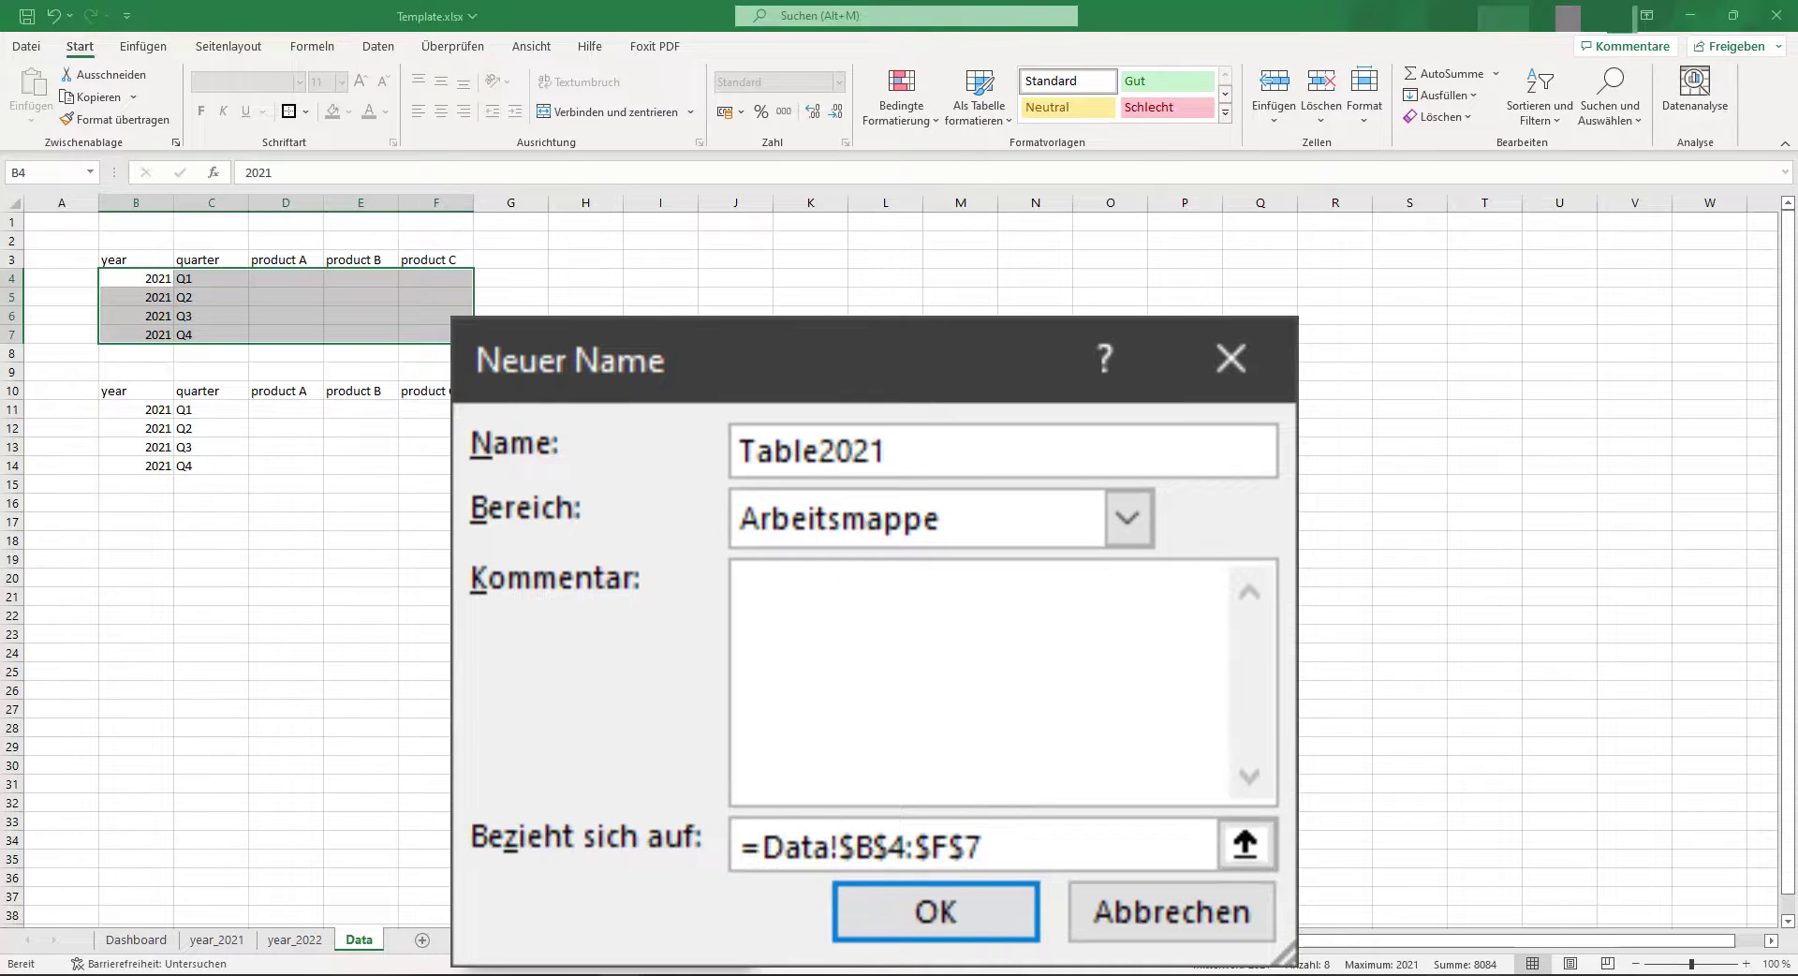
Step: Define the name Table2022 for the lower table's data range B11:F14 on the Data sheet
left_click_drag(135, 409, 435, 466)
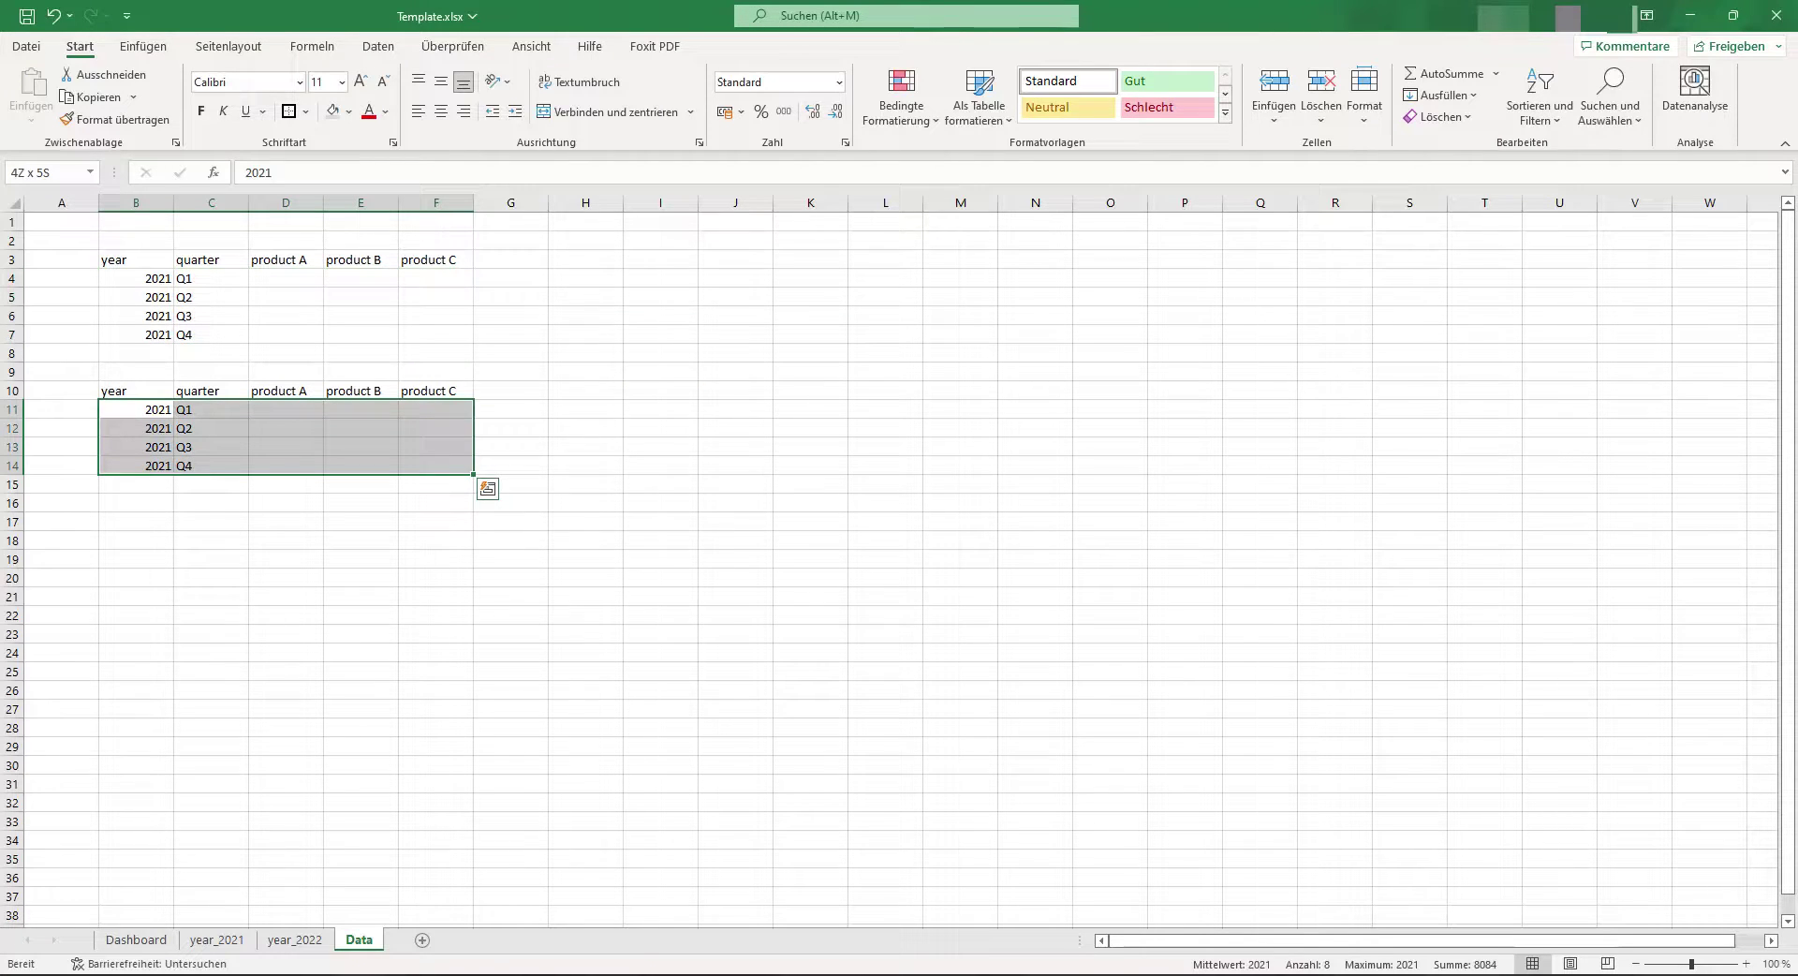
right_click(430, 465)
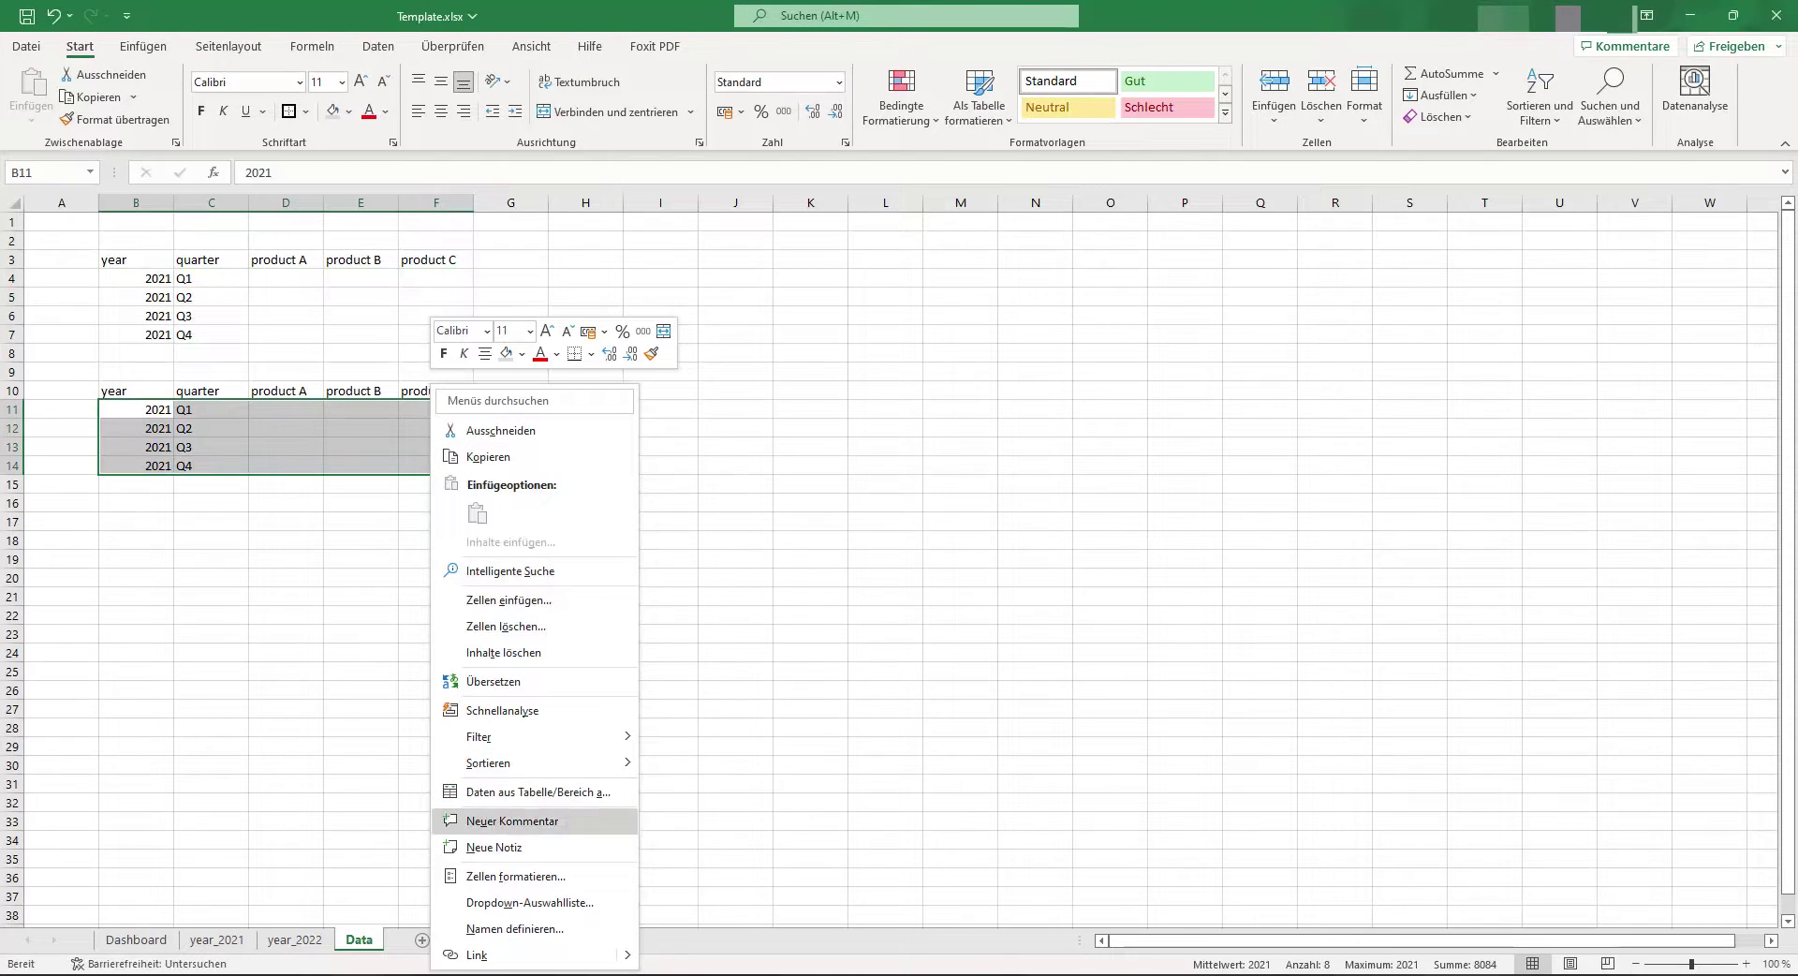
left_click(515, 928)
type("Table2022")
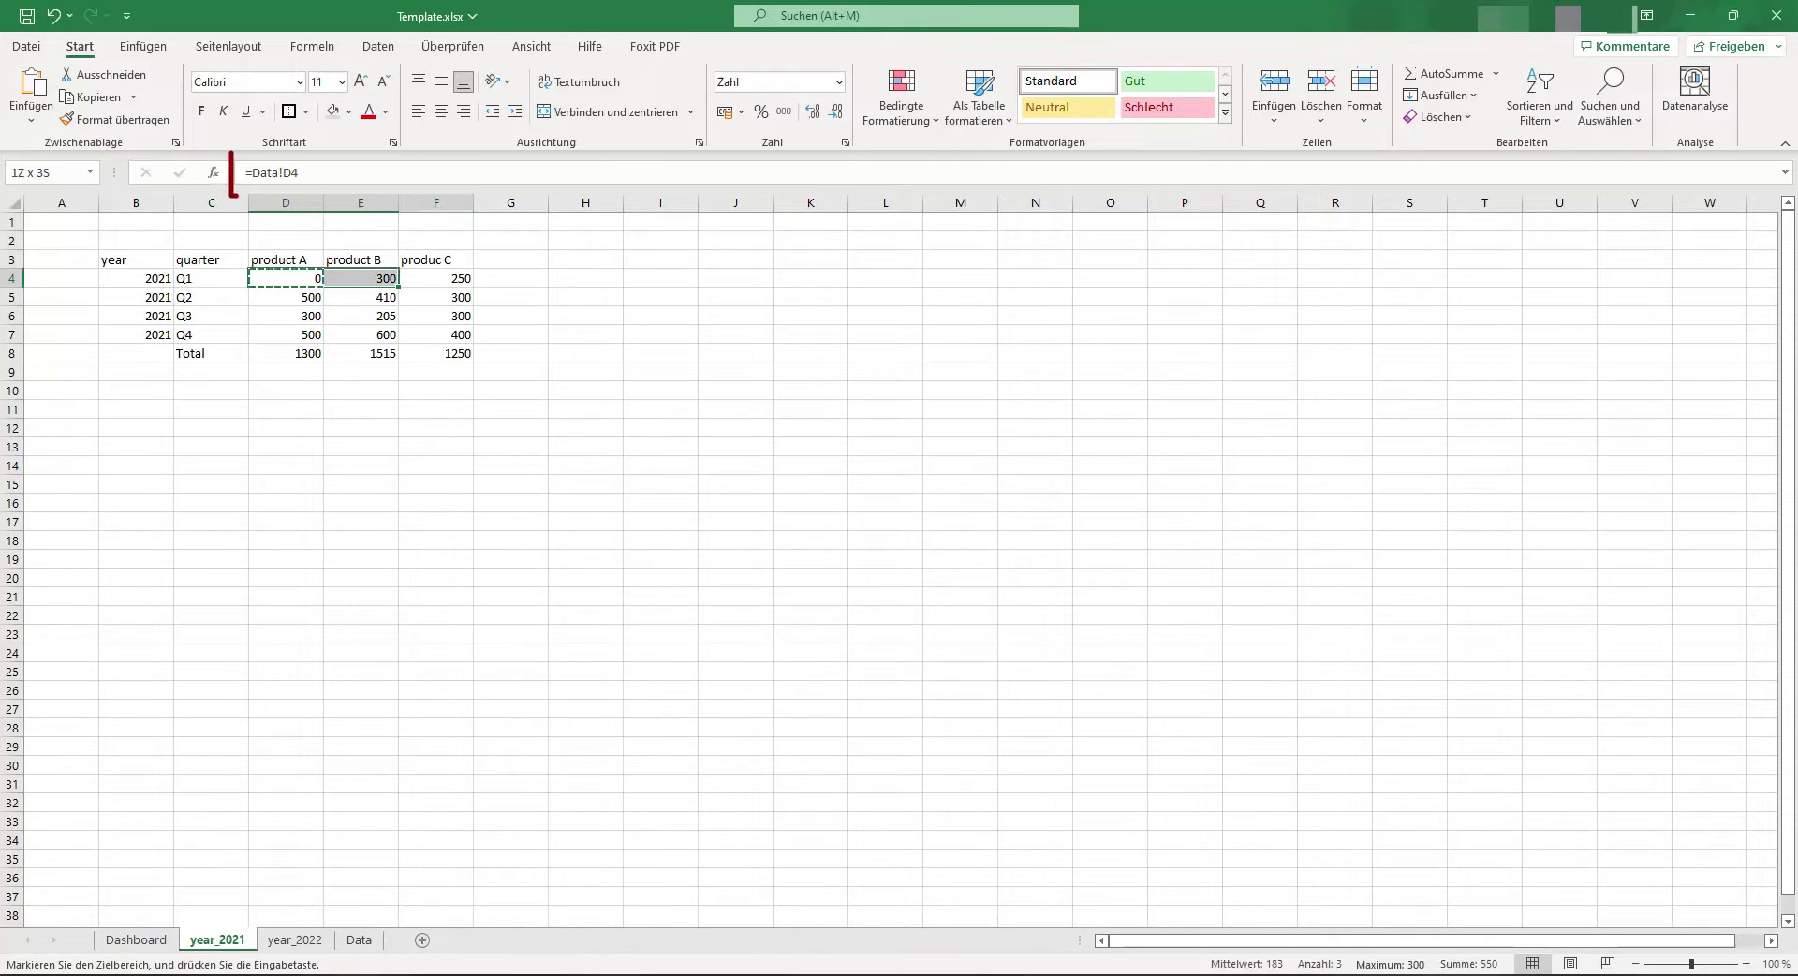
Step: Fill D4:F7 with linked formulas on both year sheets, starting from =Data!D4 on year_2021 and =Data!D11 on year_2022
left_click_drag(384, 279, 449, 335)
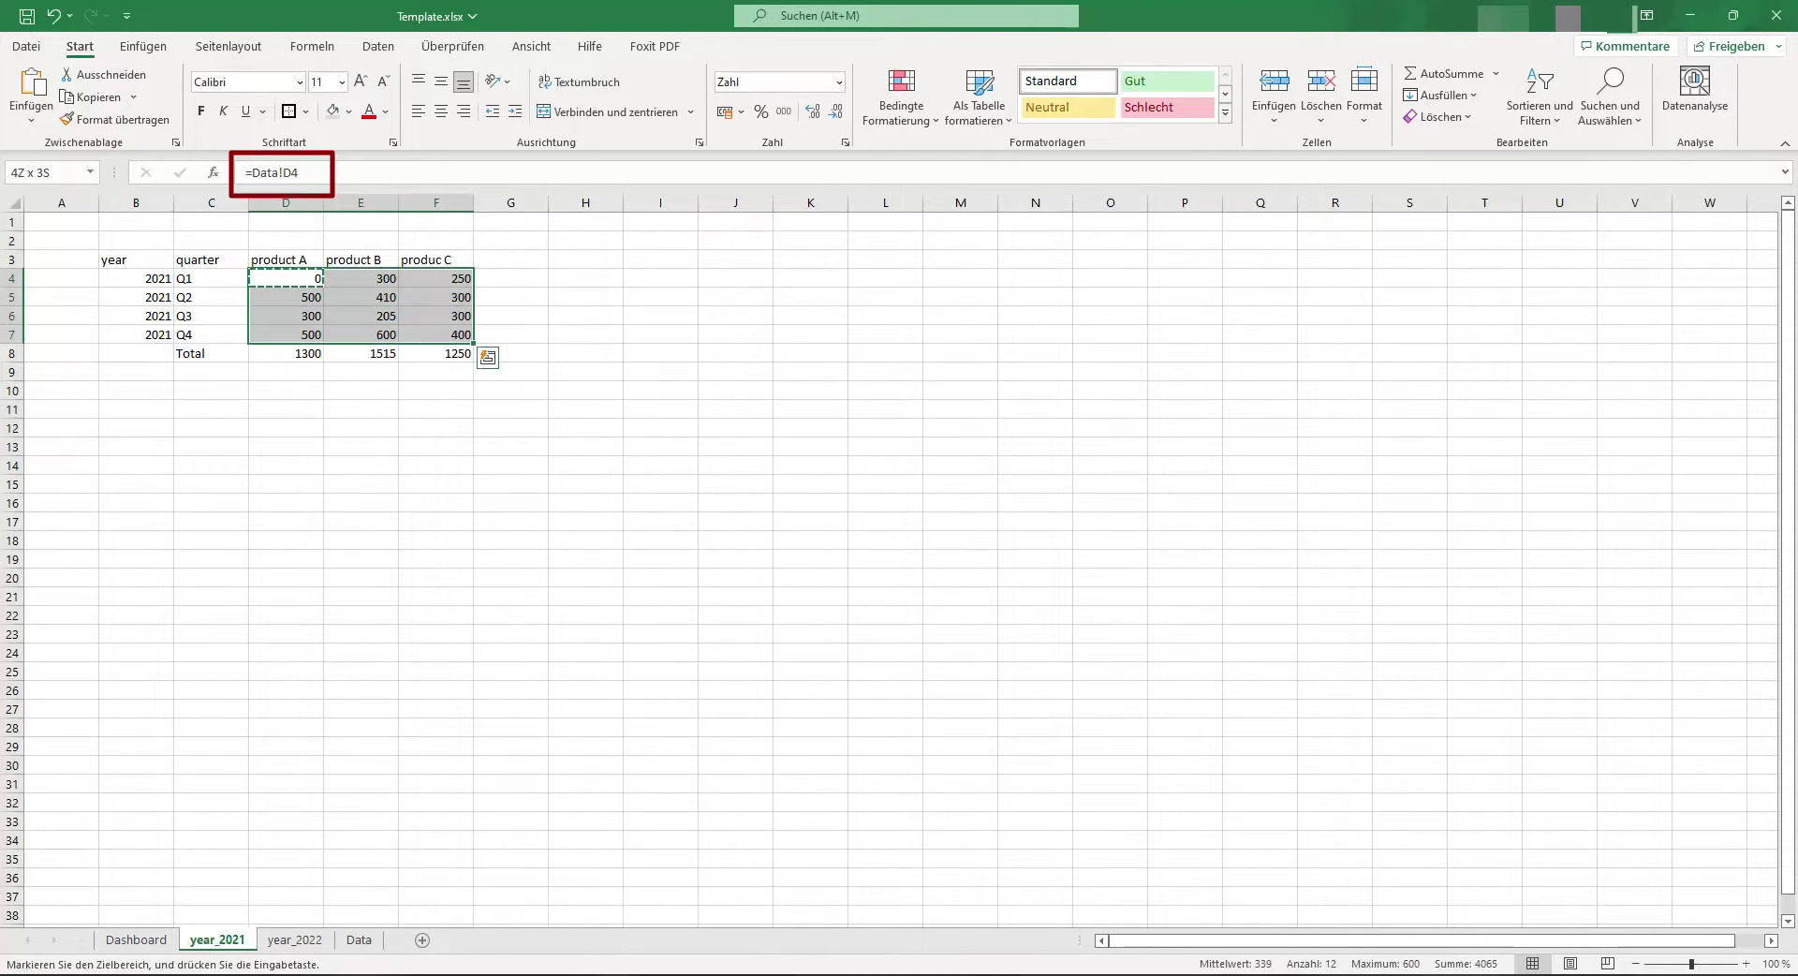
key("ctrl+v")
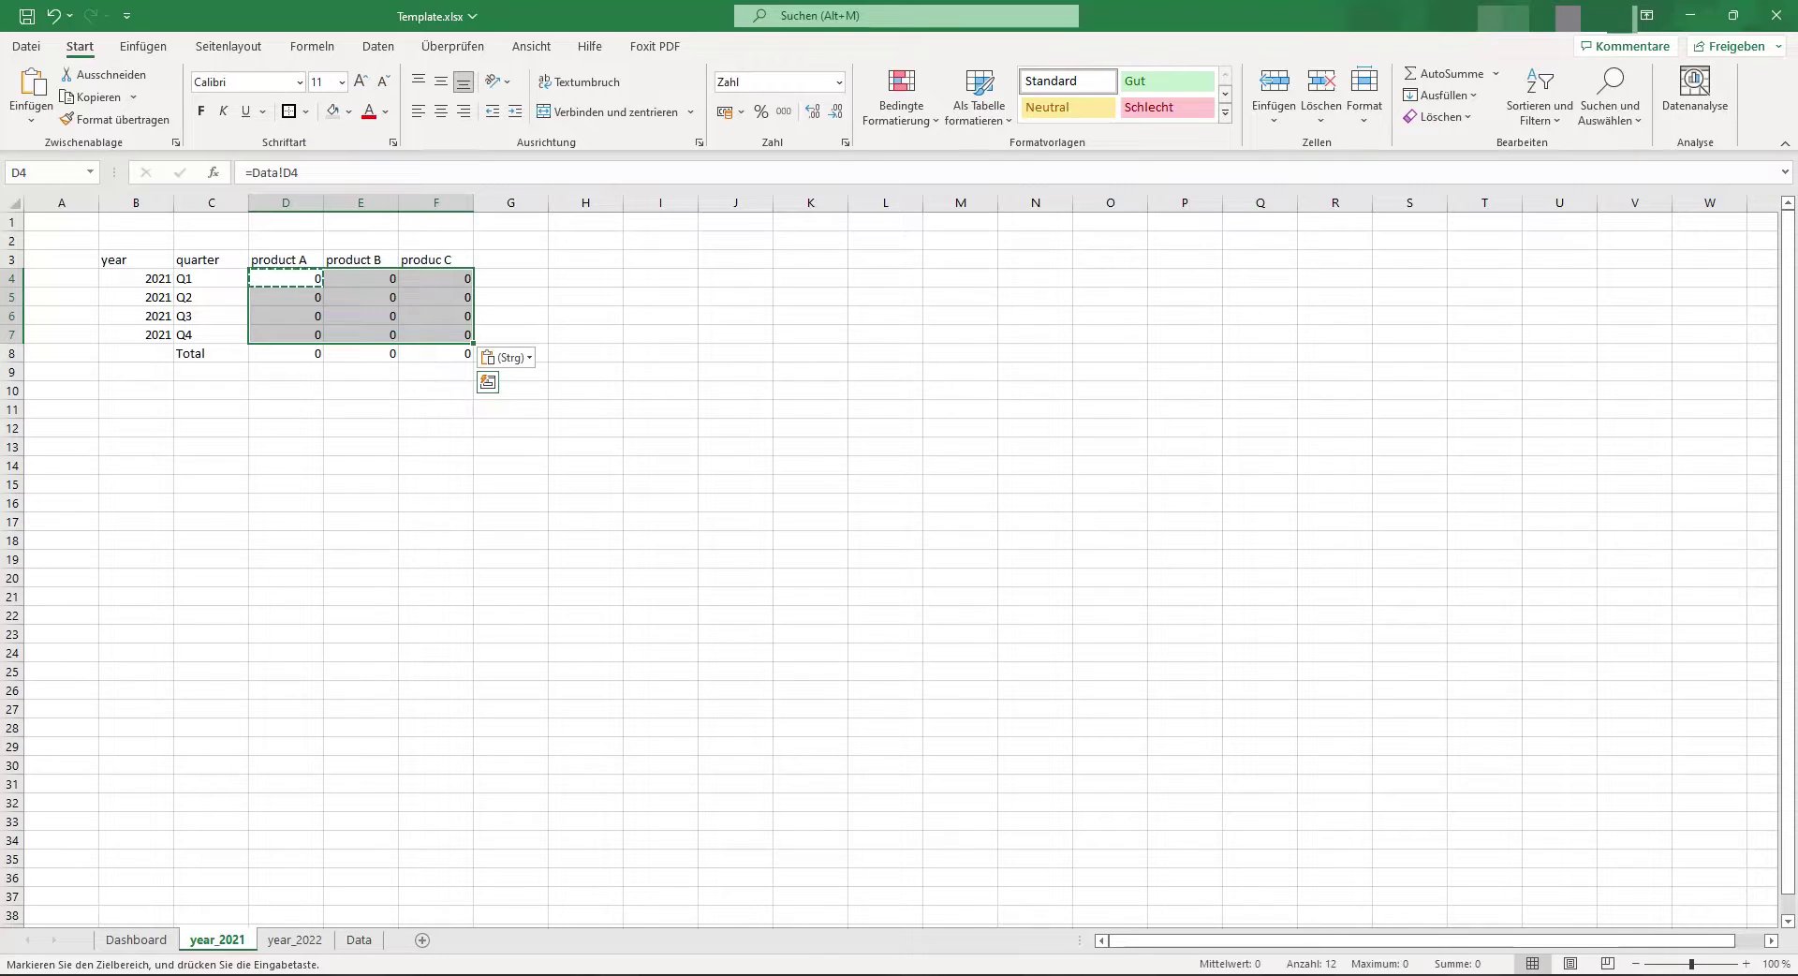
left_click(294, 939)
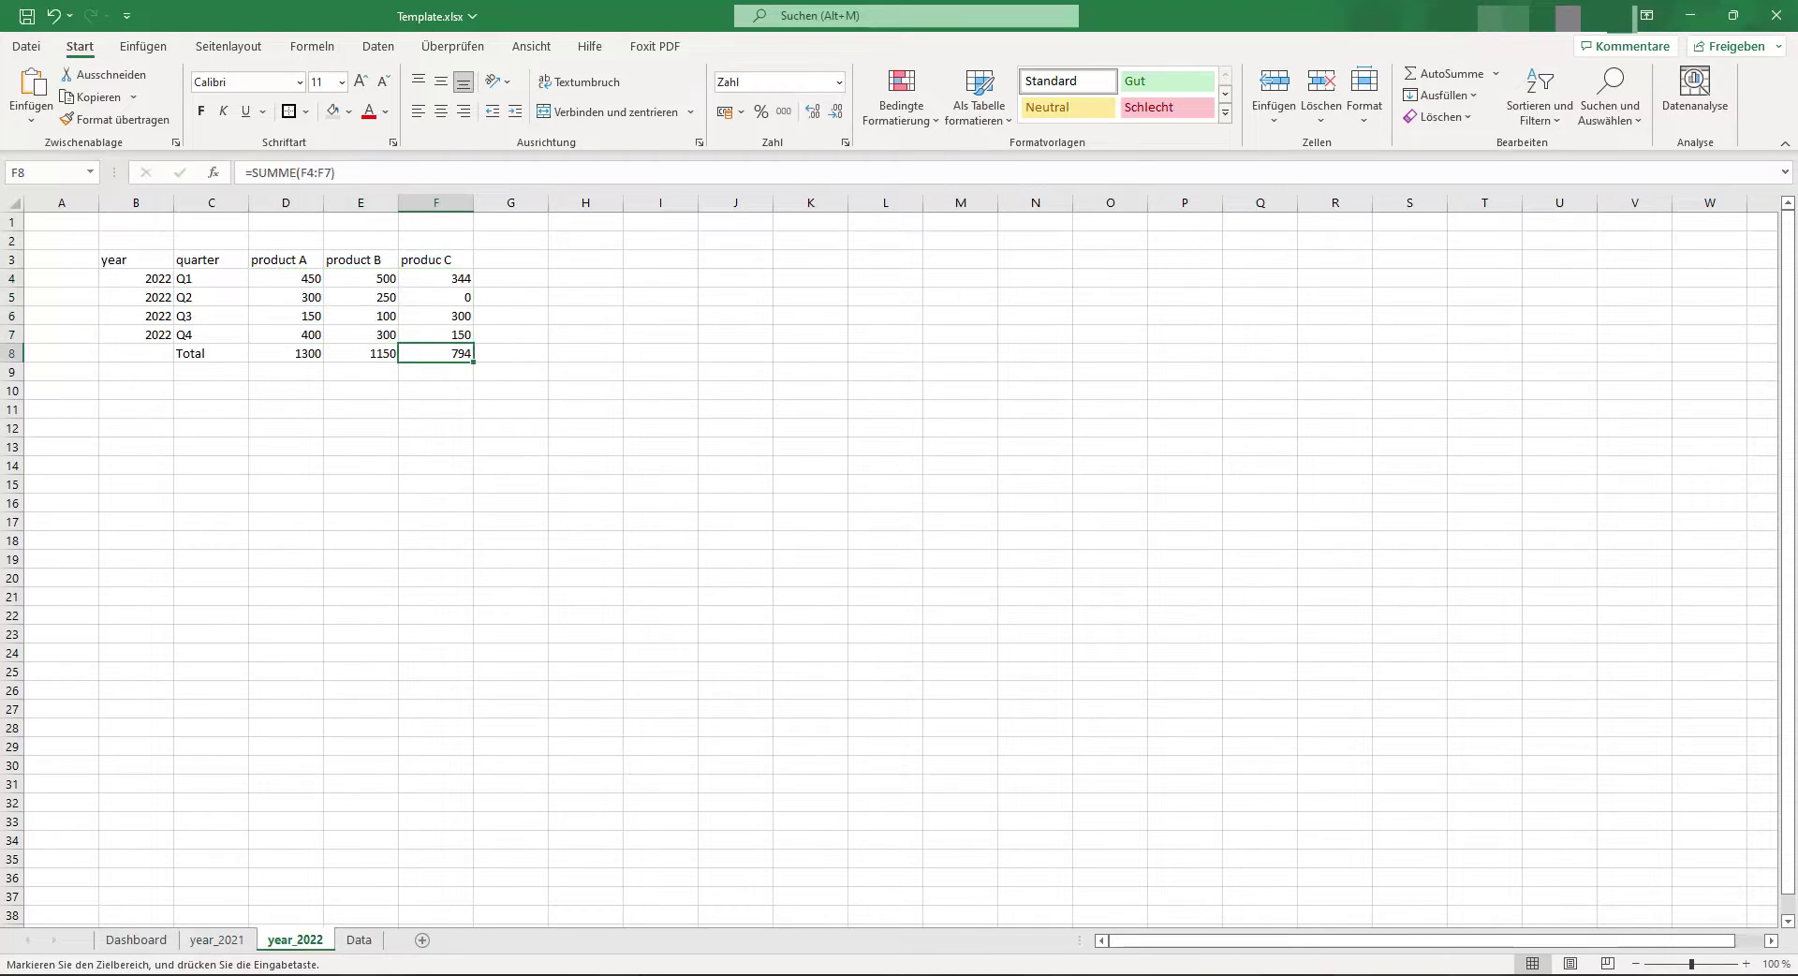
left_click(285, 278)
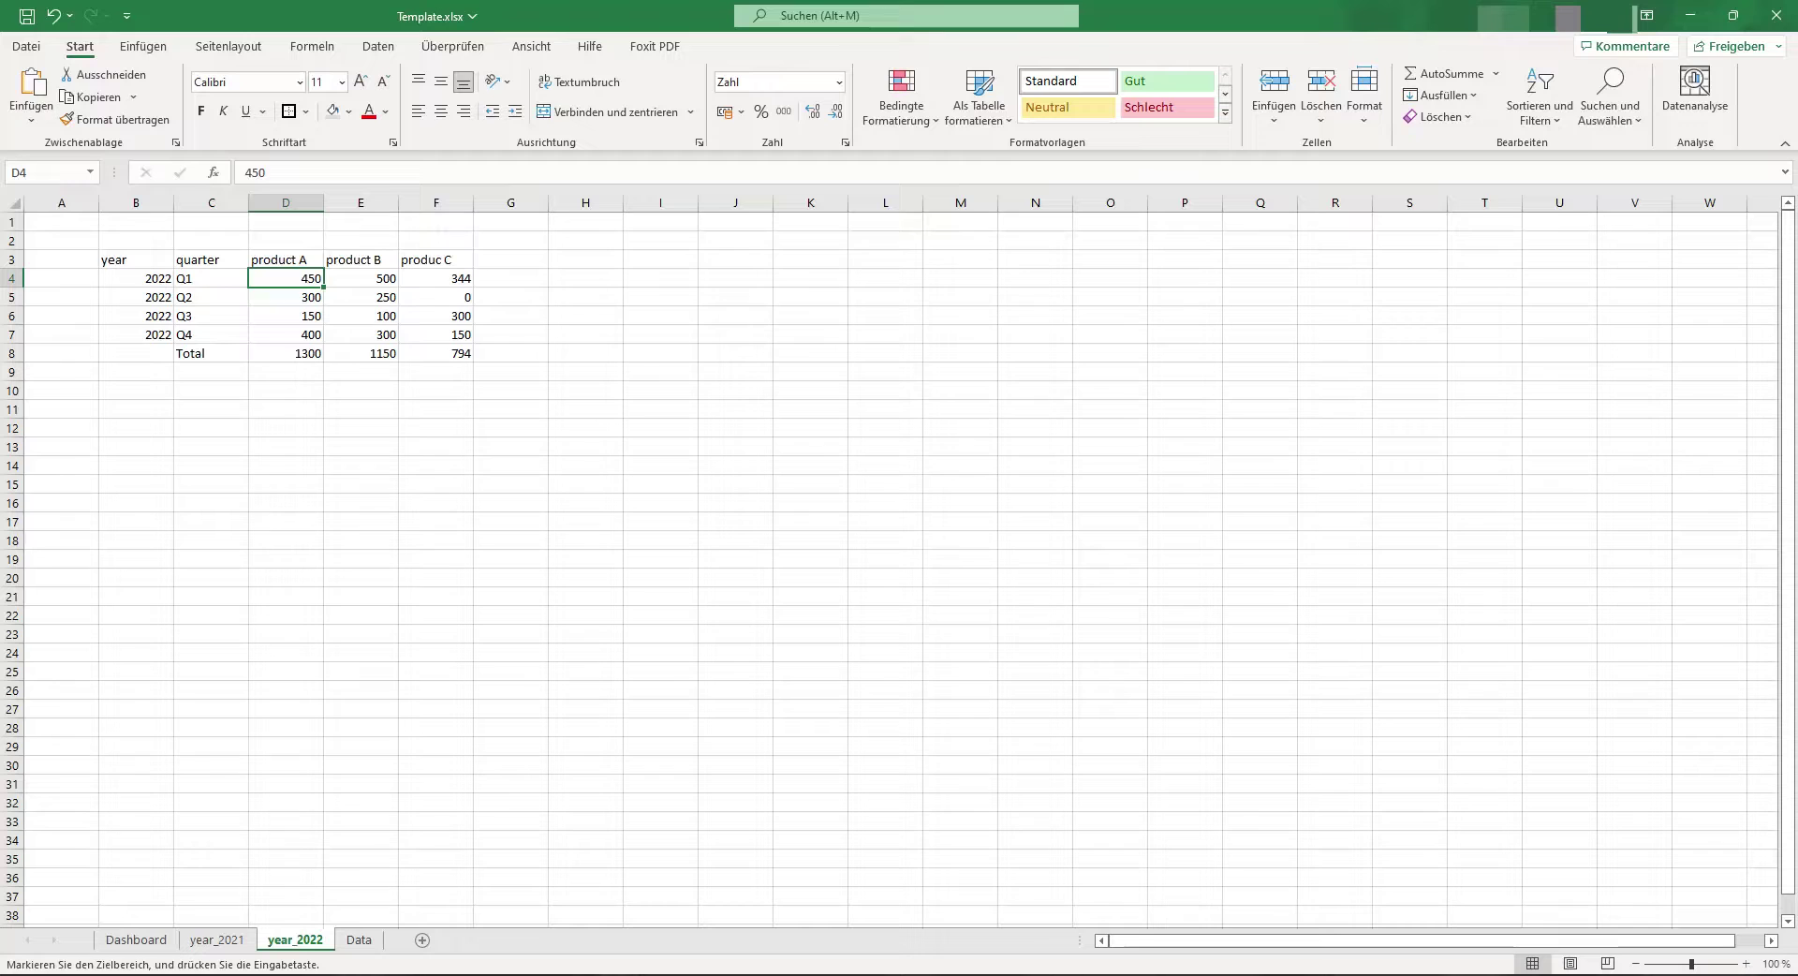
type("=Data!D11")
mouse_move(323, 287)
left_mouse_down()
mouse_move(468, 283)
mouse_move(473, 339)
left_mouse_up()
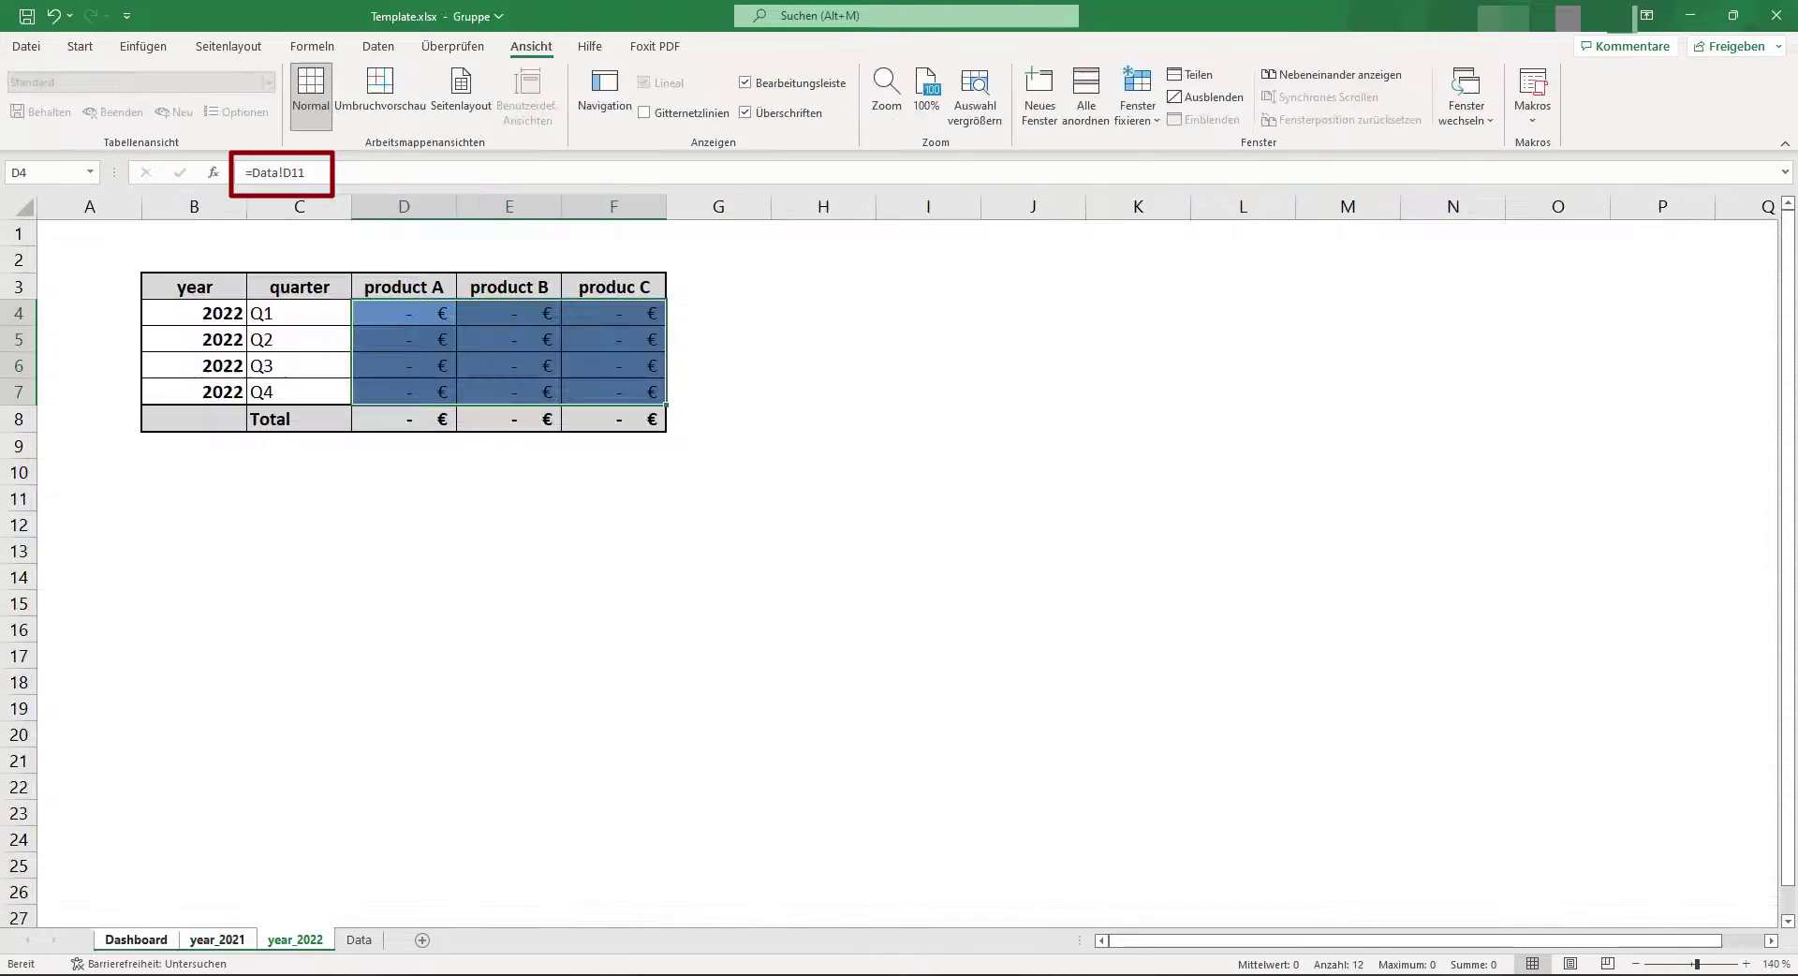
left_click(509, 523)
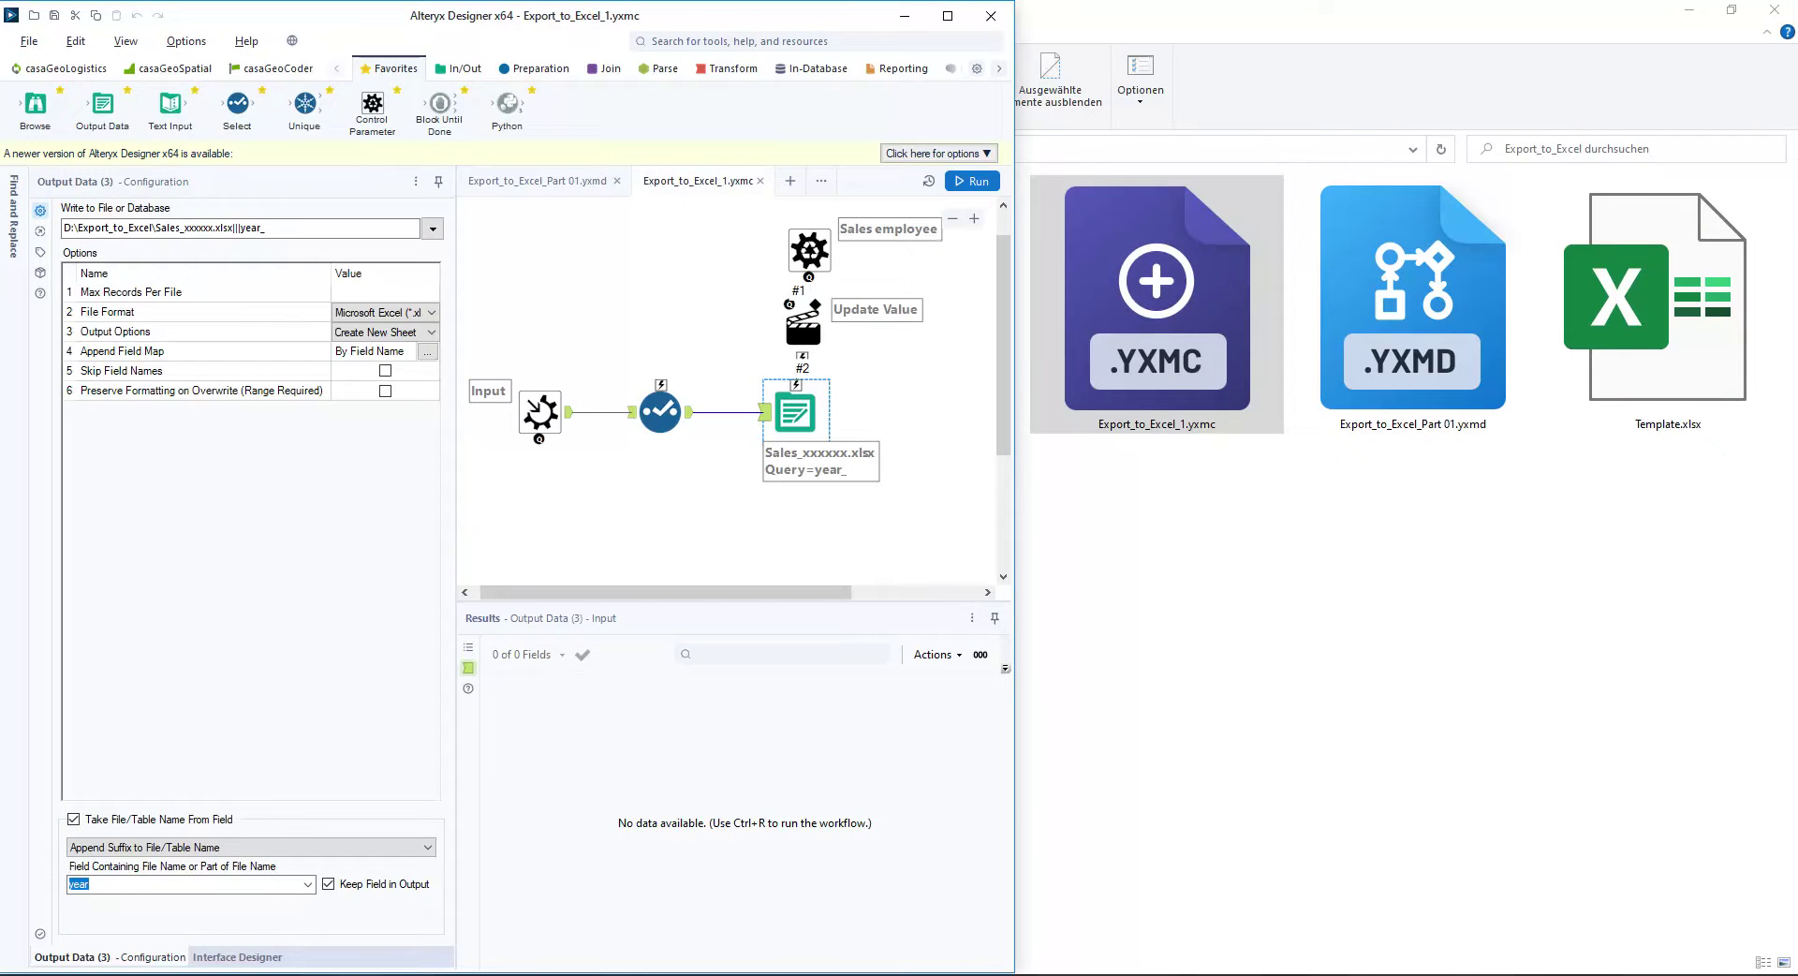
Step: In Alteryx Designer, set the Output Data tool to overwrite the sheet or range, skip field names and preserve formatting on overwrite
left_click(432, 333)
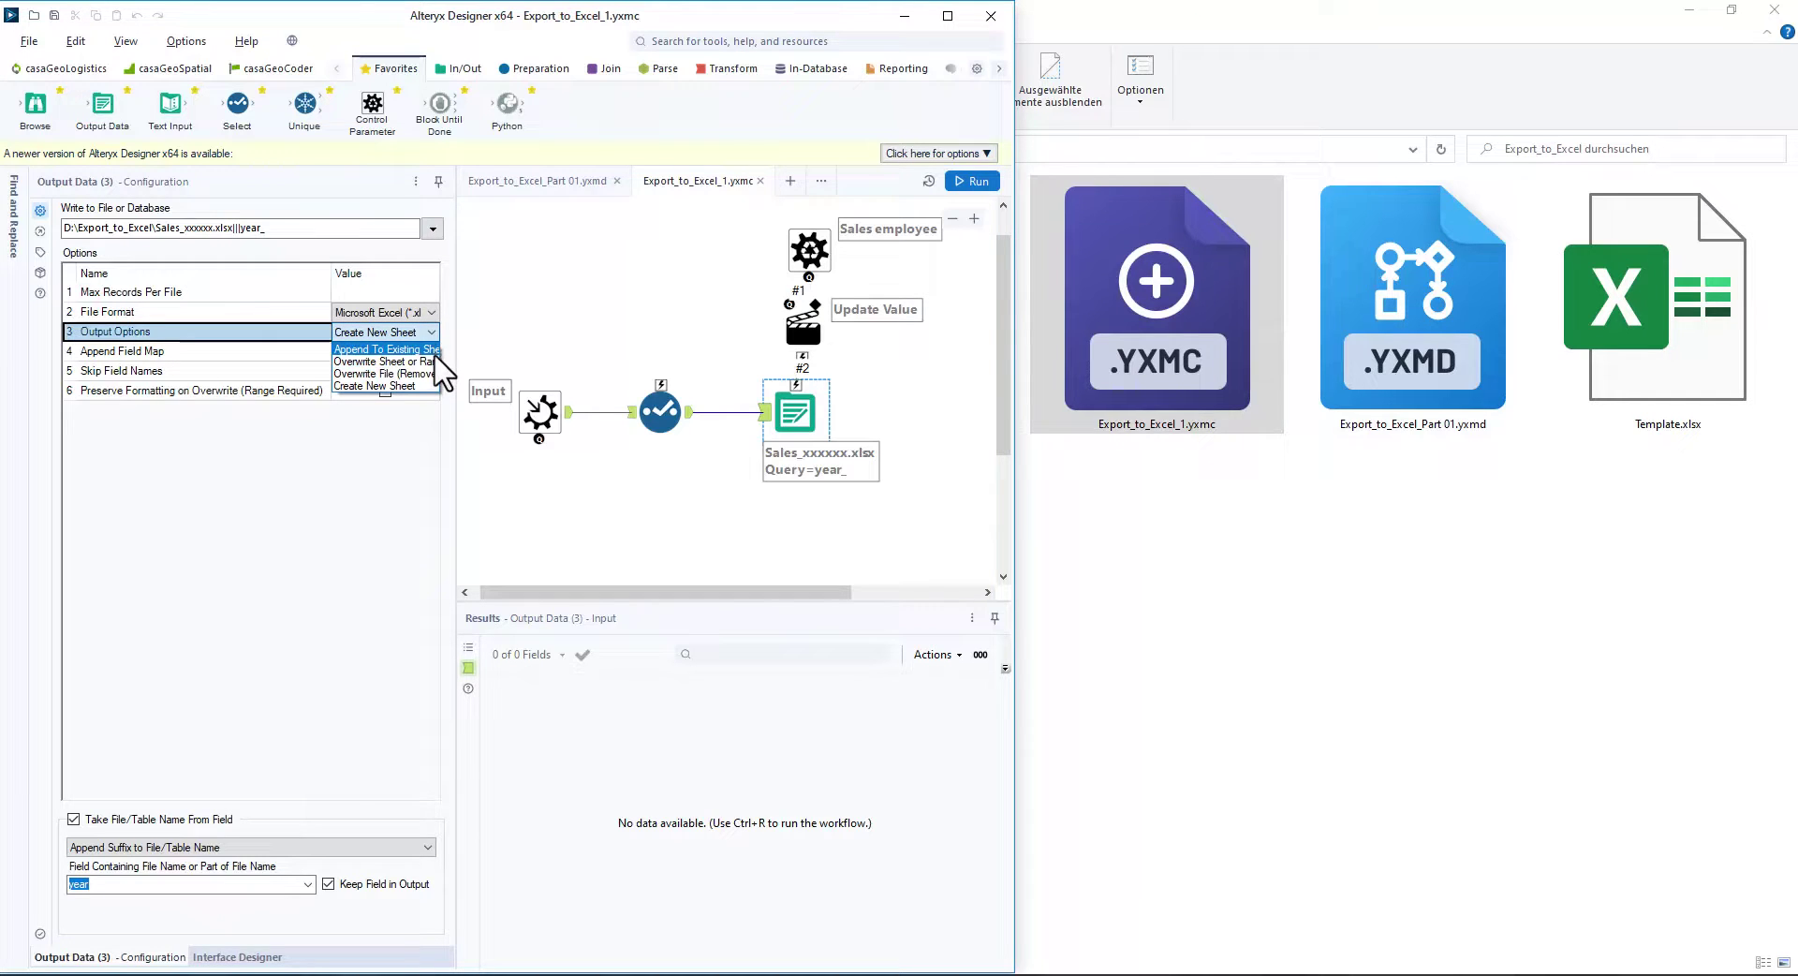
left_click(433, 362)
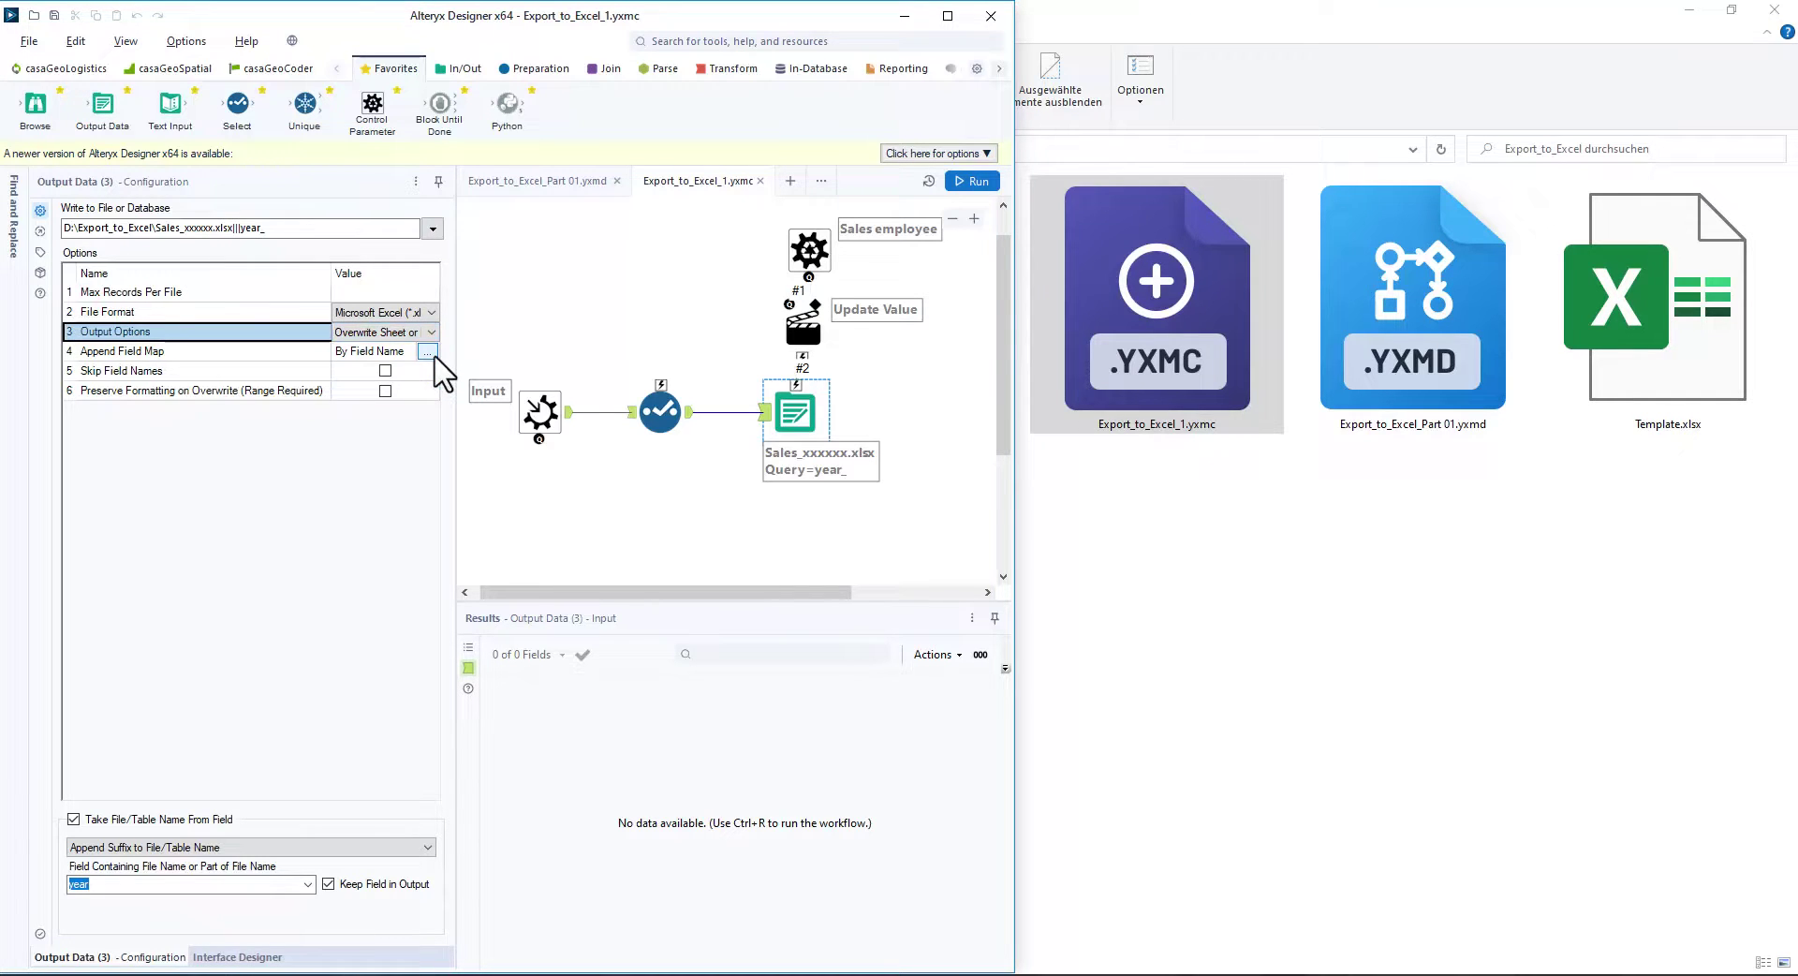
left_click(385, 372)
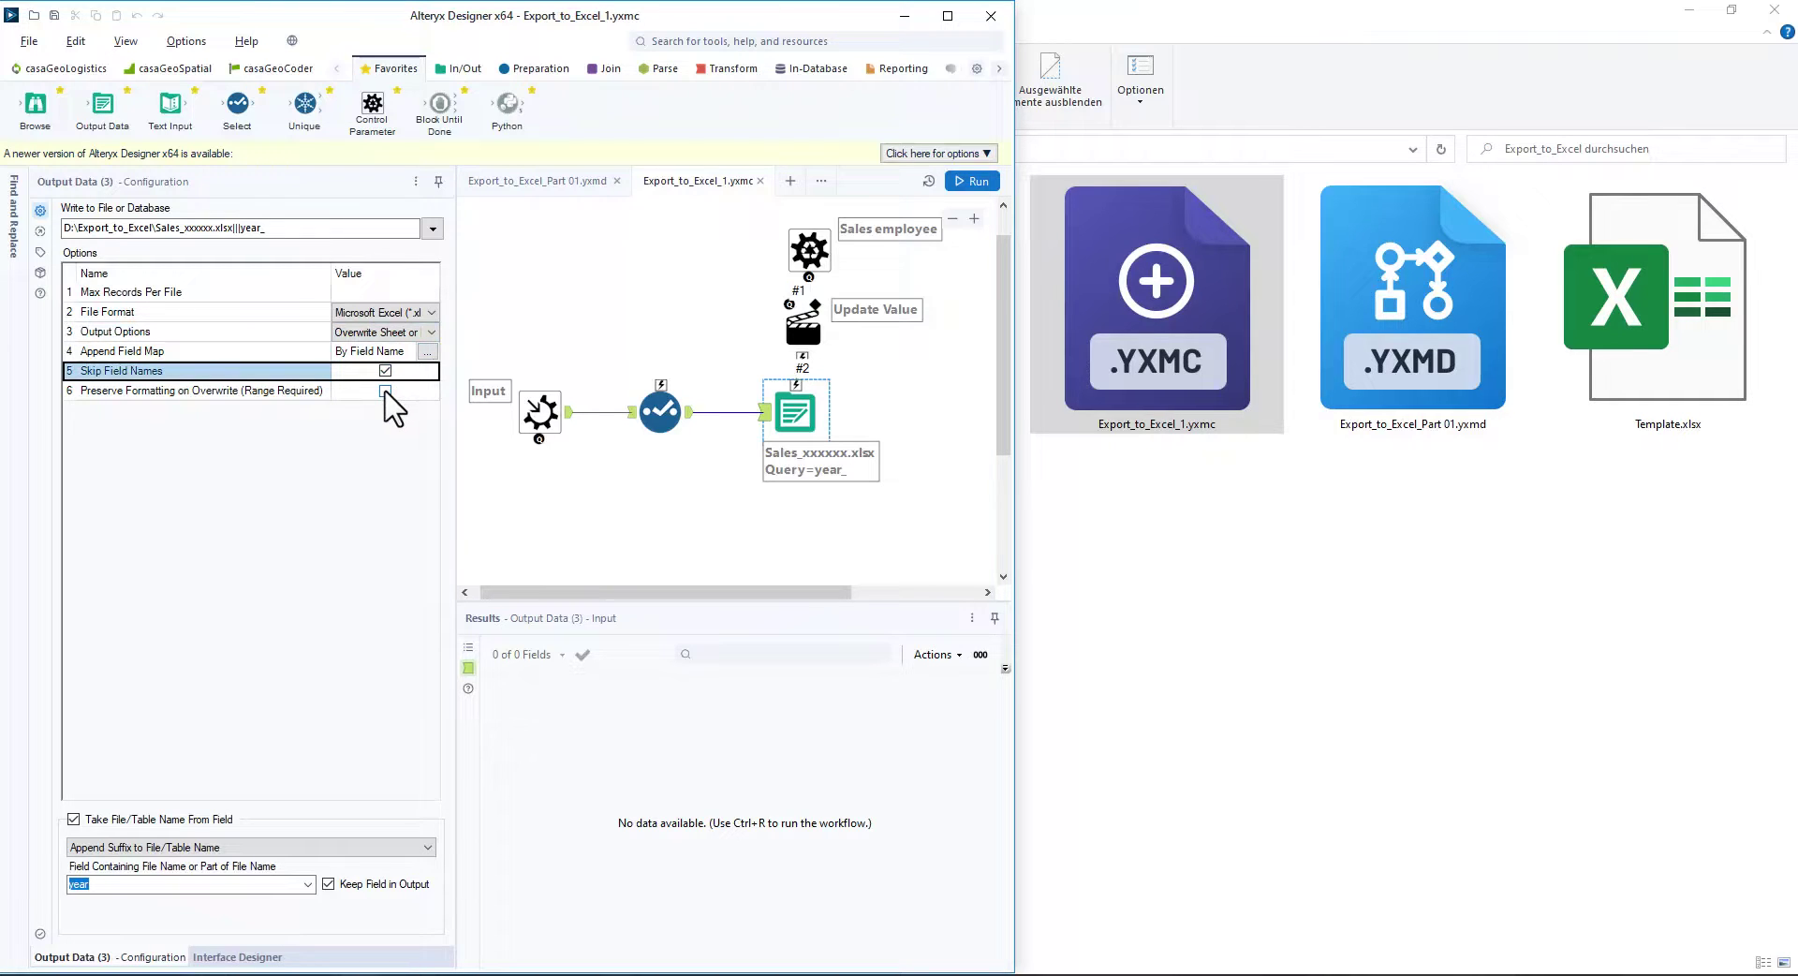
left_click(384, 392)
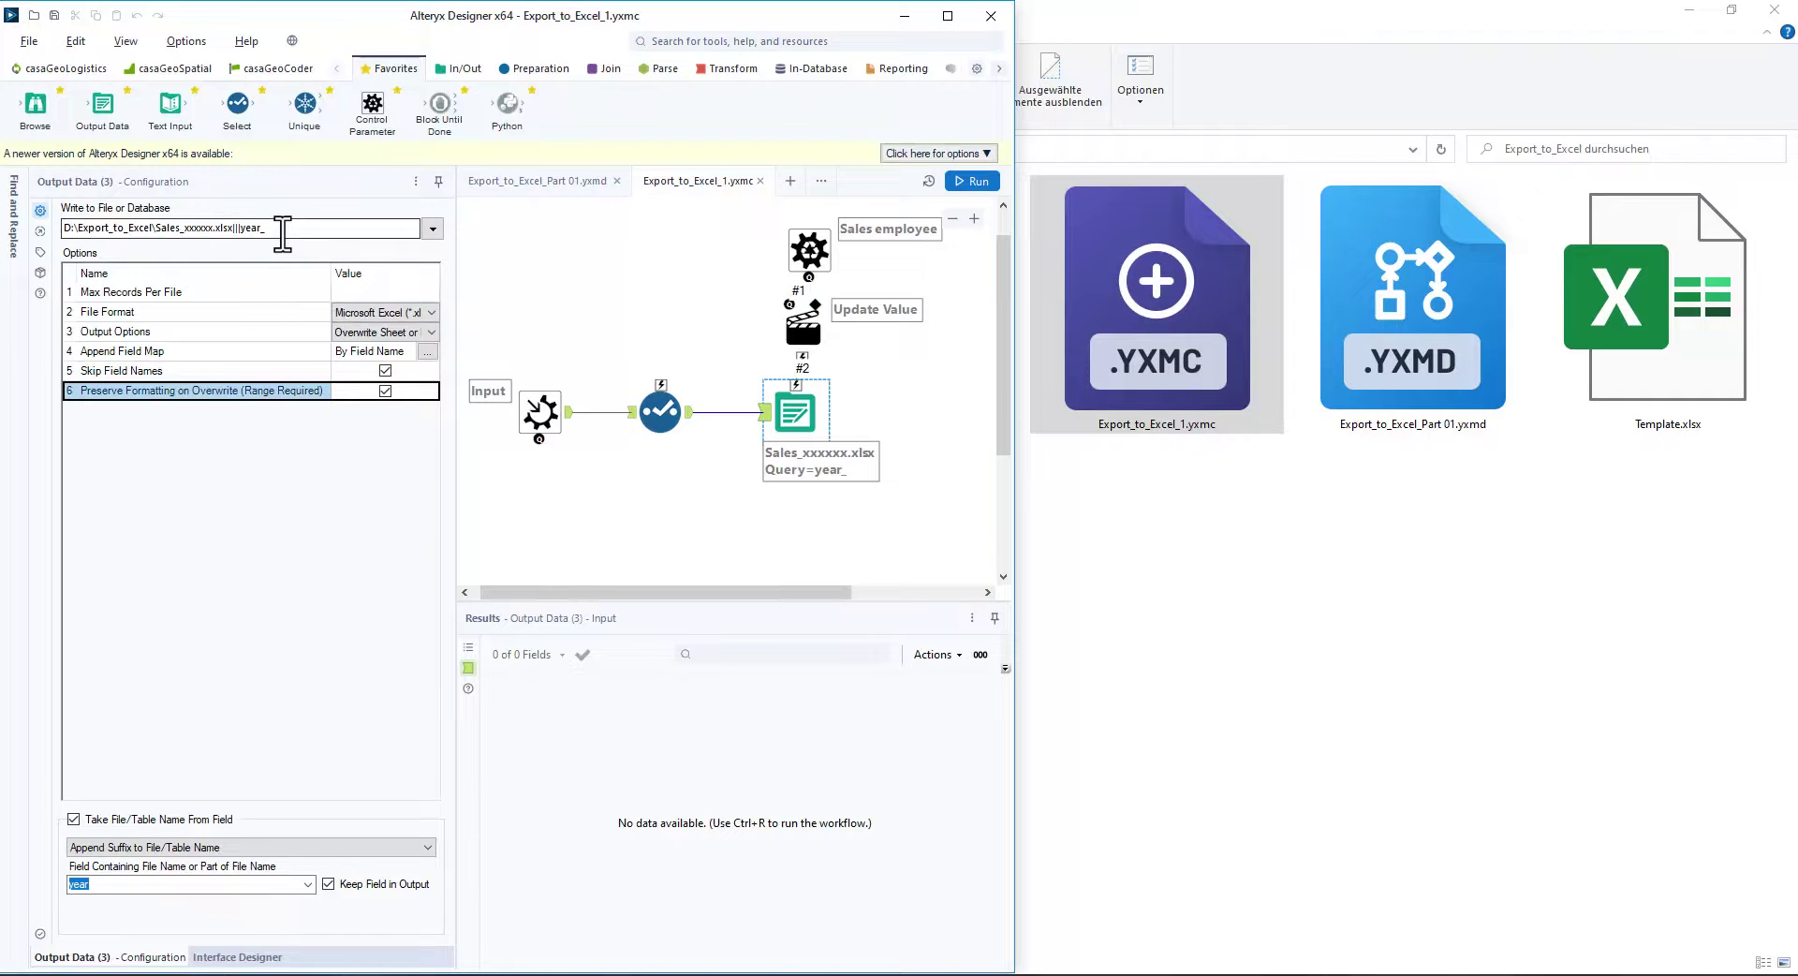
Step: Change the output path to D:\Export_to_Excel\Sales_xxxxxx.xlsx|||Table and save the macro as Export_to_Excel_2.yxmc
left_click(282, 234)
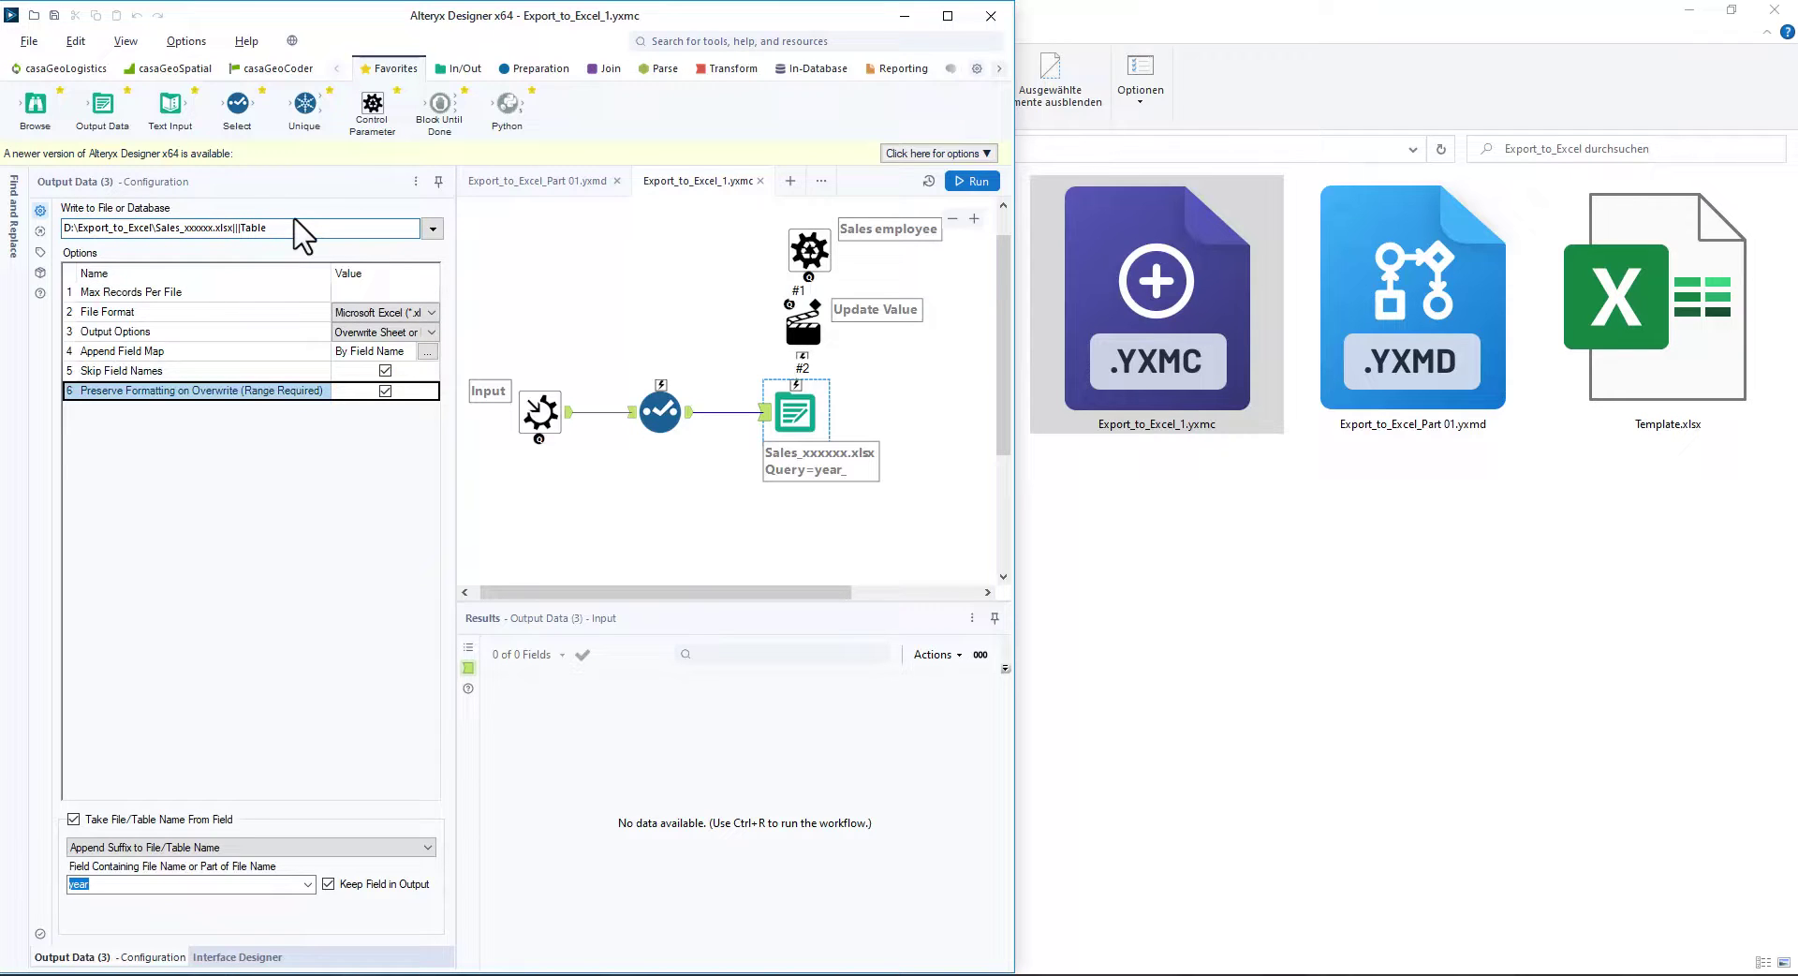
type("Table")
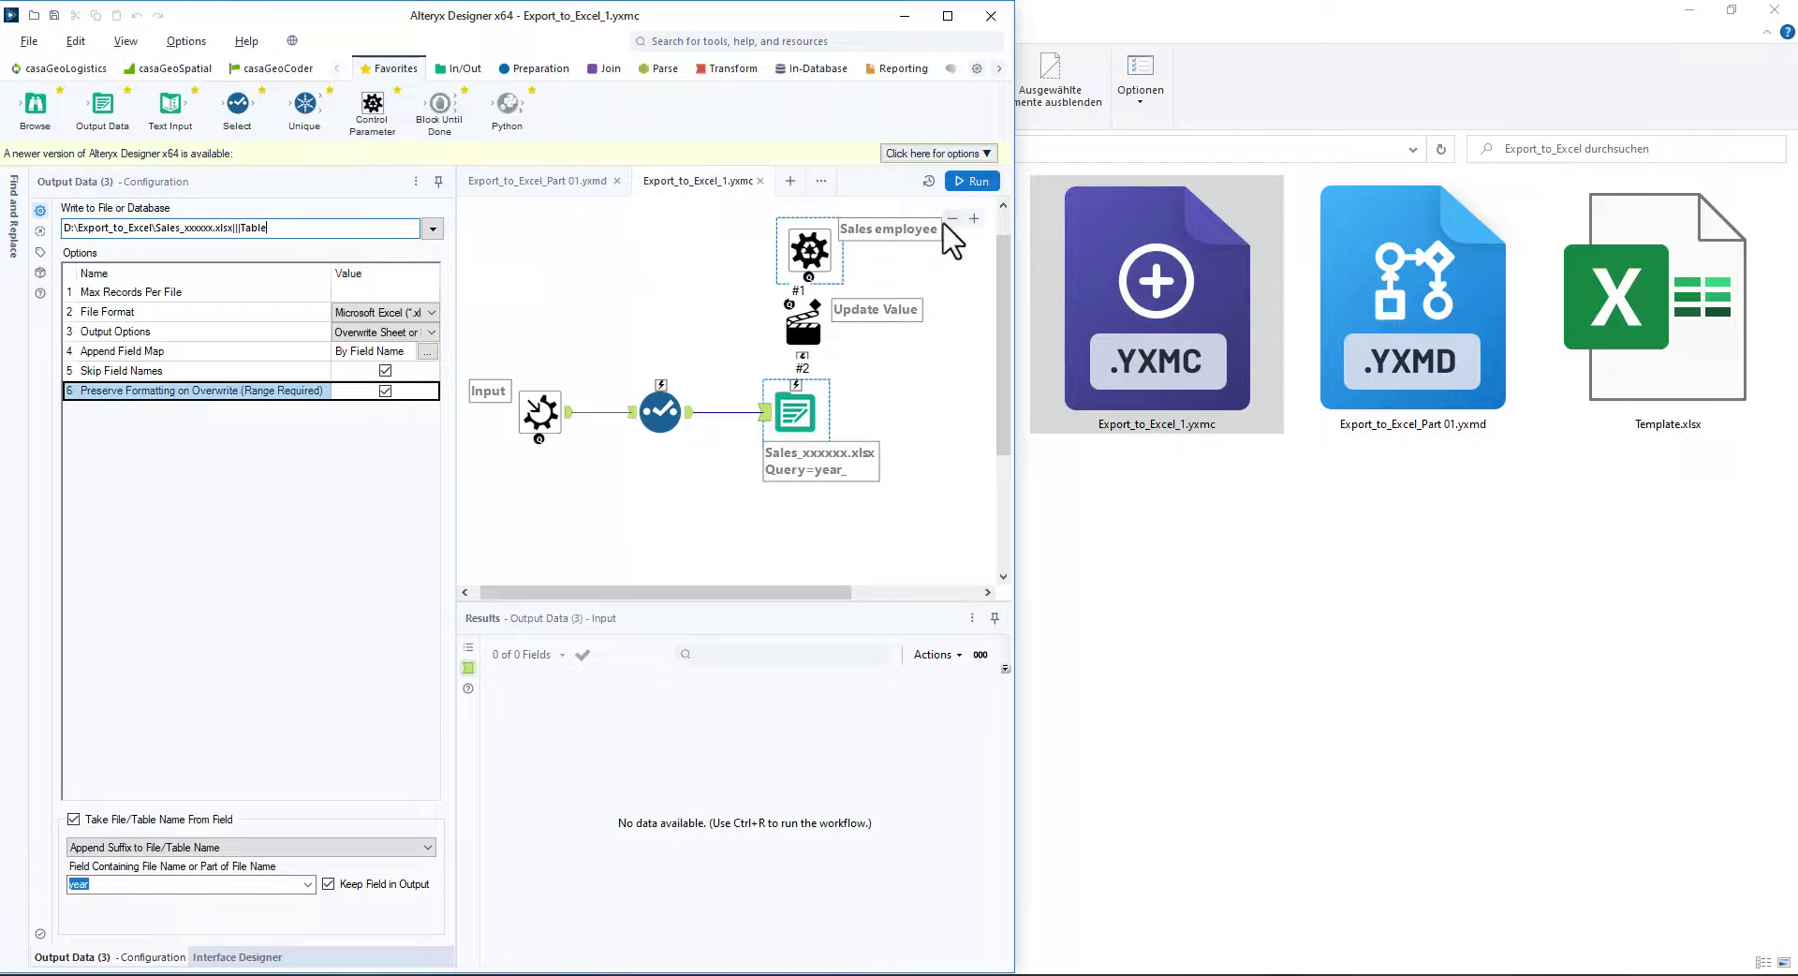
key("ctrl+shift+s")
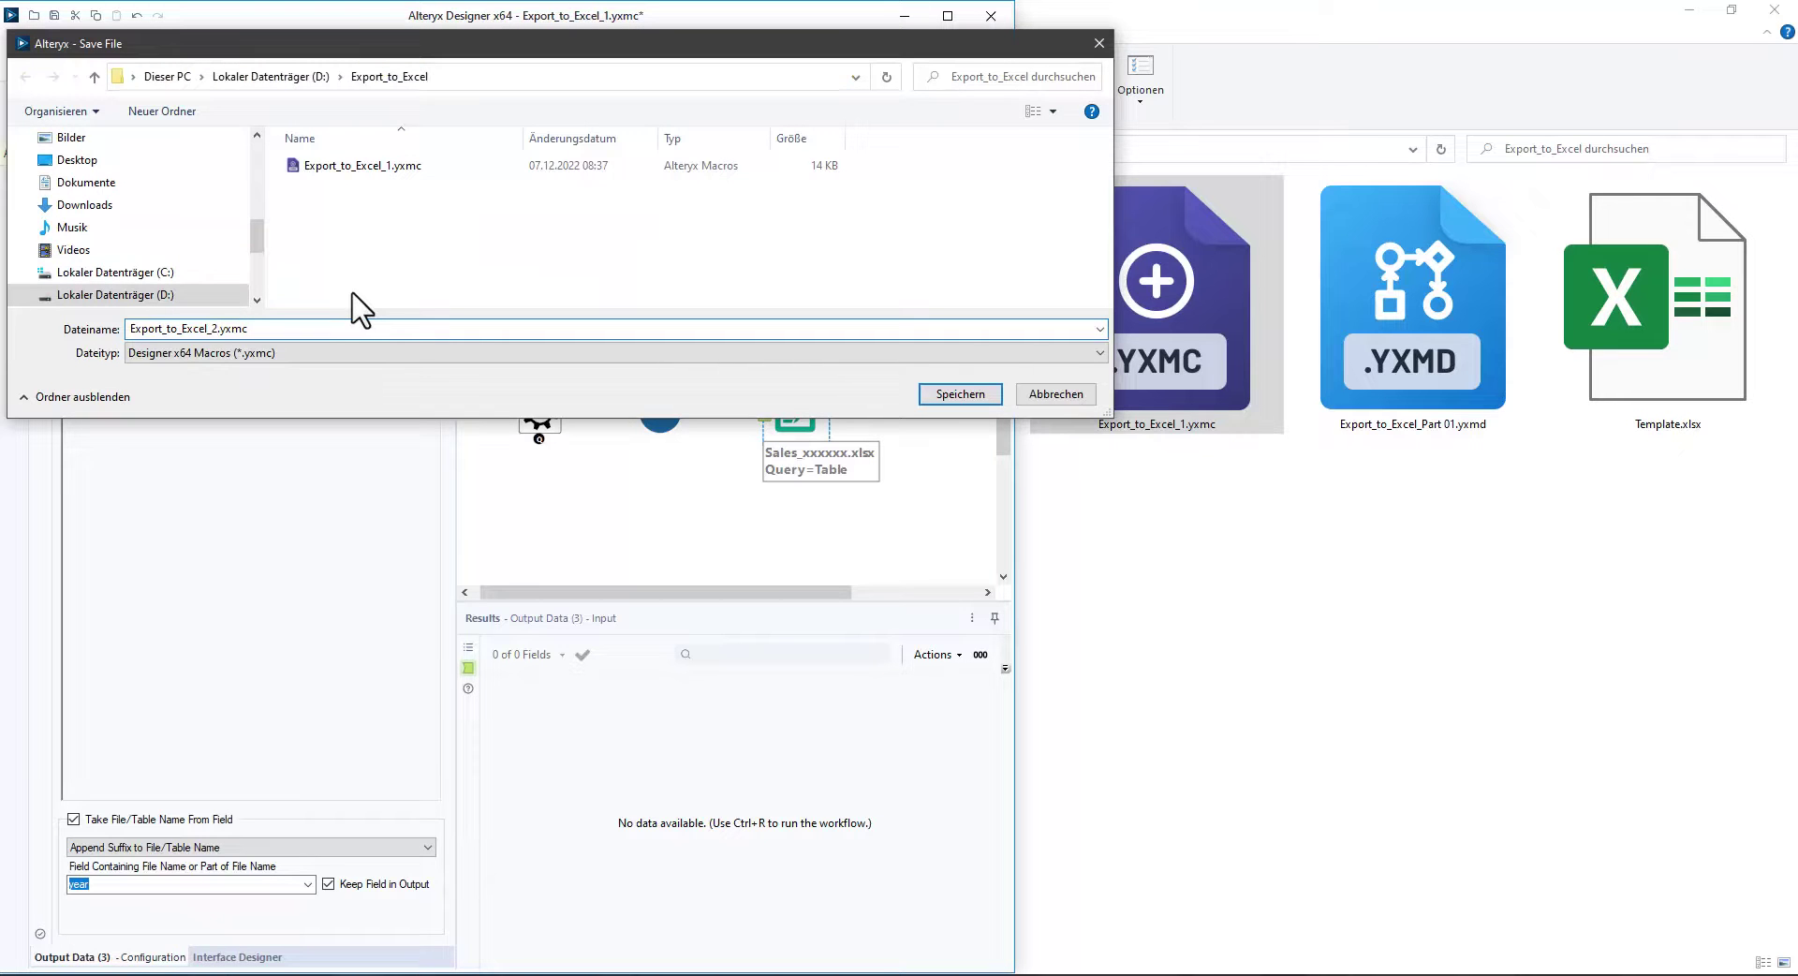
left_click(979, 395)
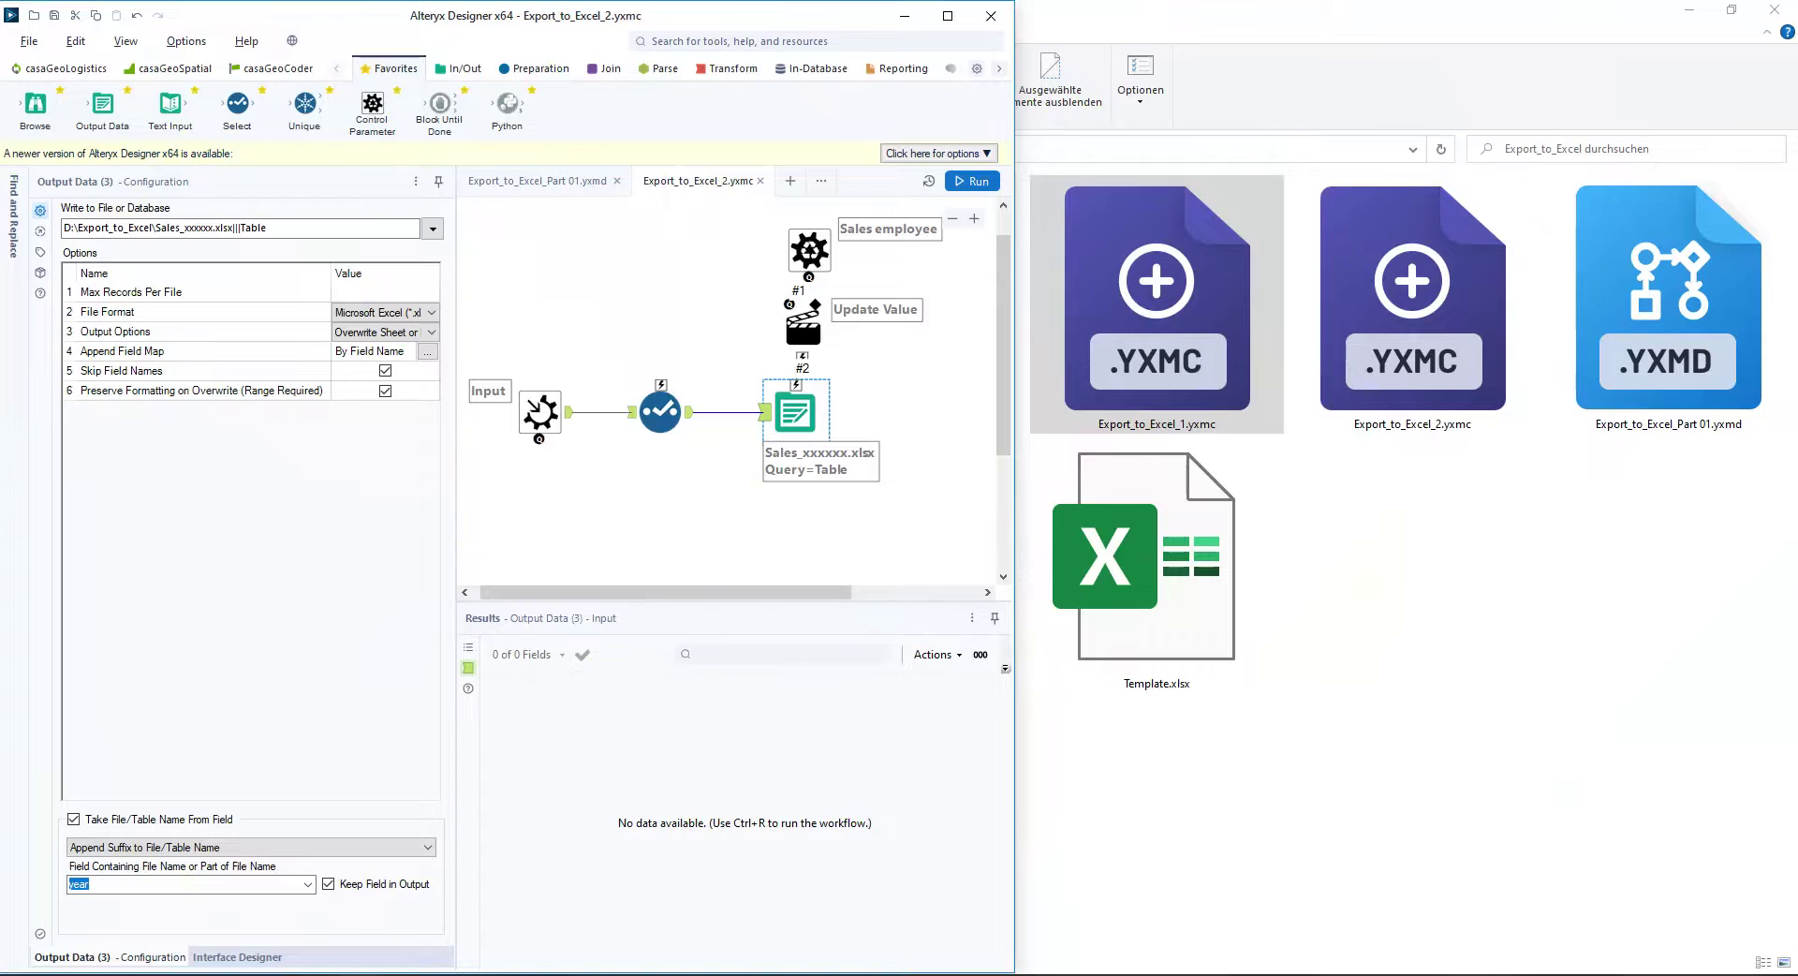
Step: In a new workflow, script a Python tool with shutil.copyfile(template, target) to copy d:/Export_to_Excel/Template.xlsx to d:/Export_to_Excel/Sales_xxxxx.xlsx
left_click(789, 182)
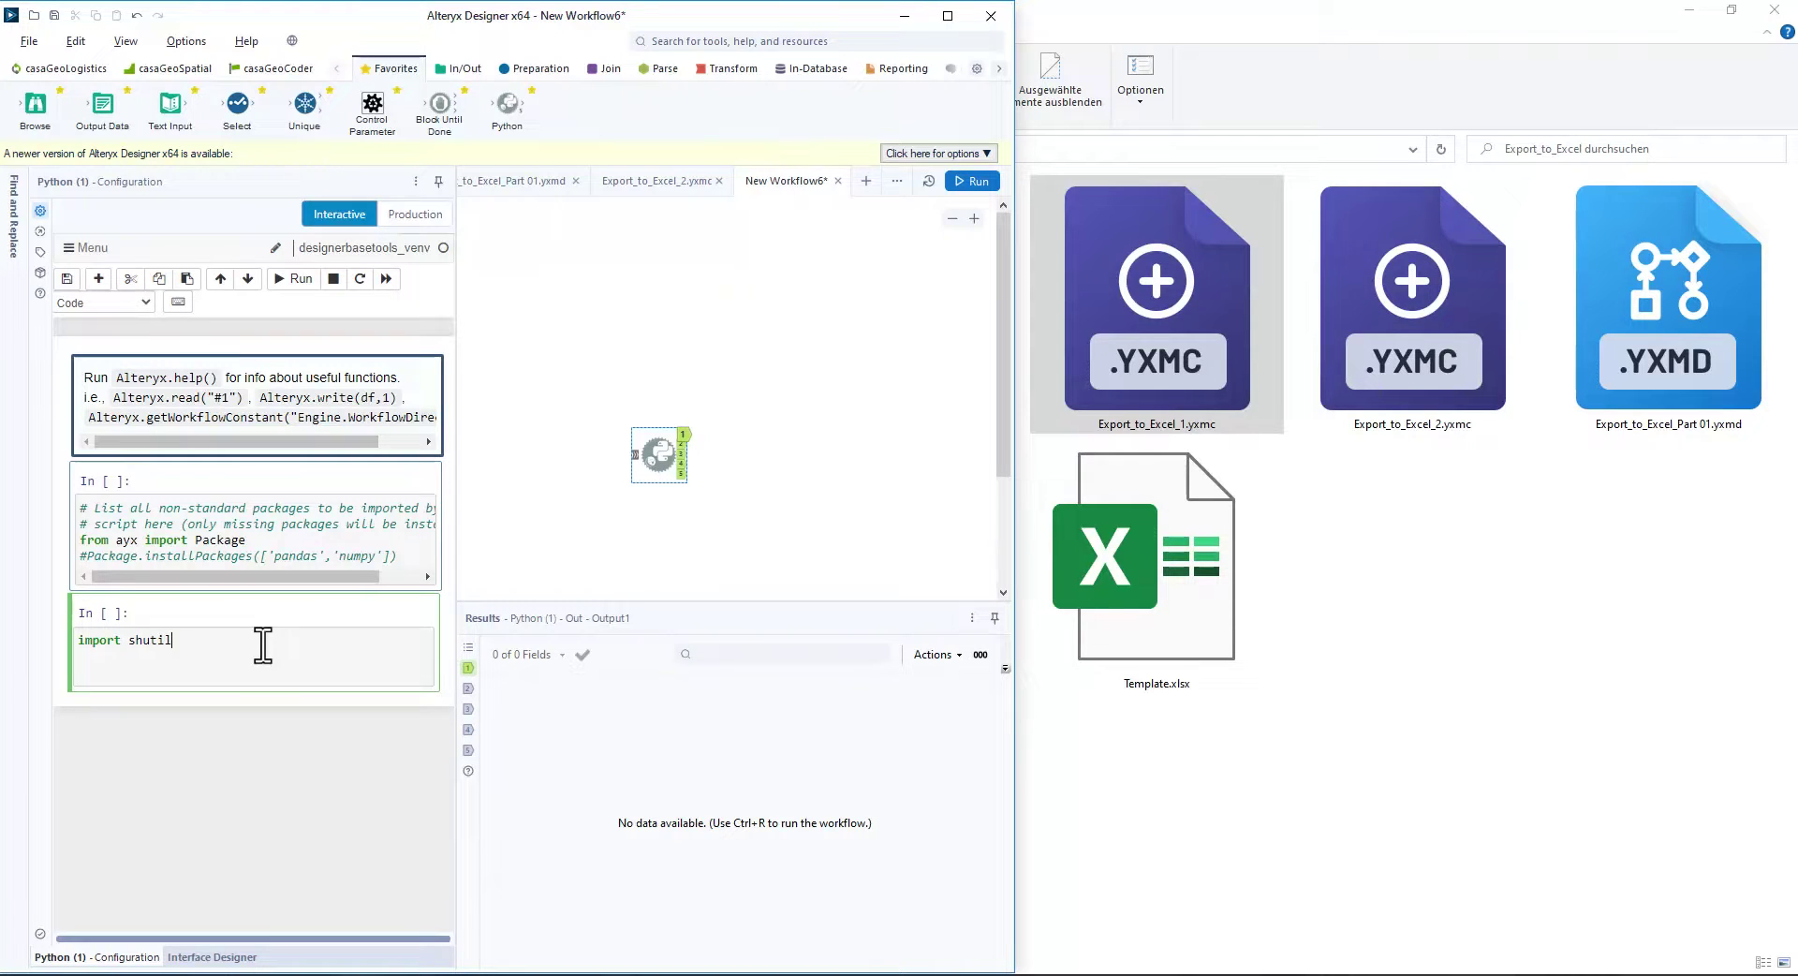
type("template = r'd:/Export_to_Excel/Template.xlsx' target = r'd:/Export_to_Excel/Sales_xxxxx.xlsx'")
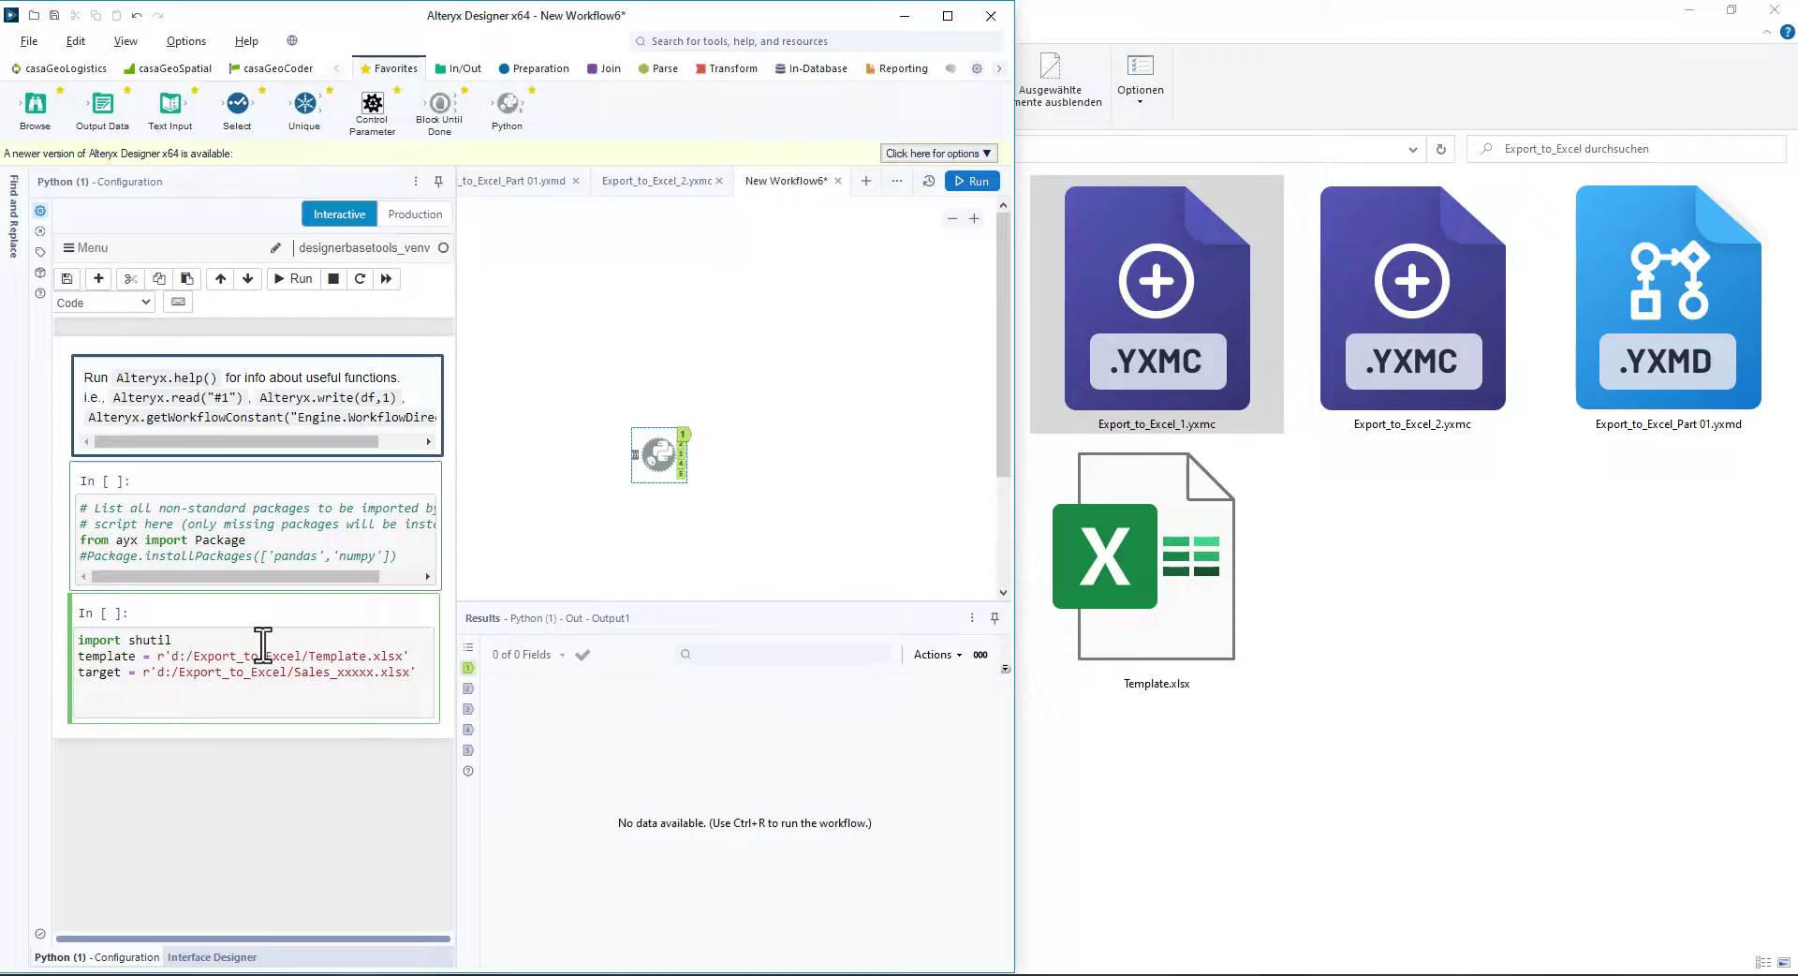
key("Return")
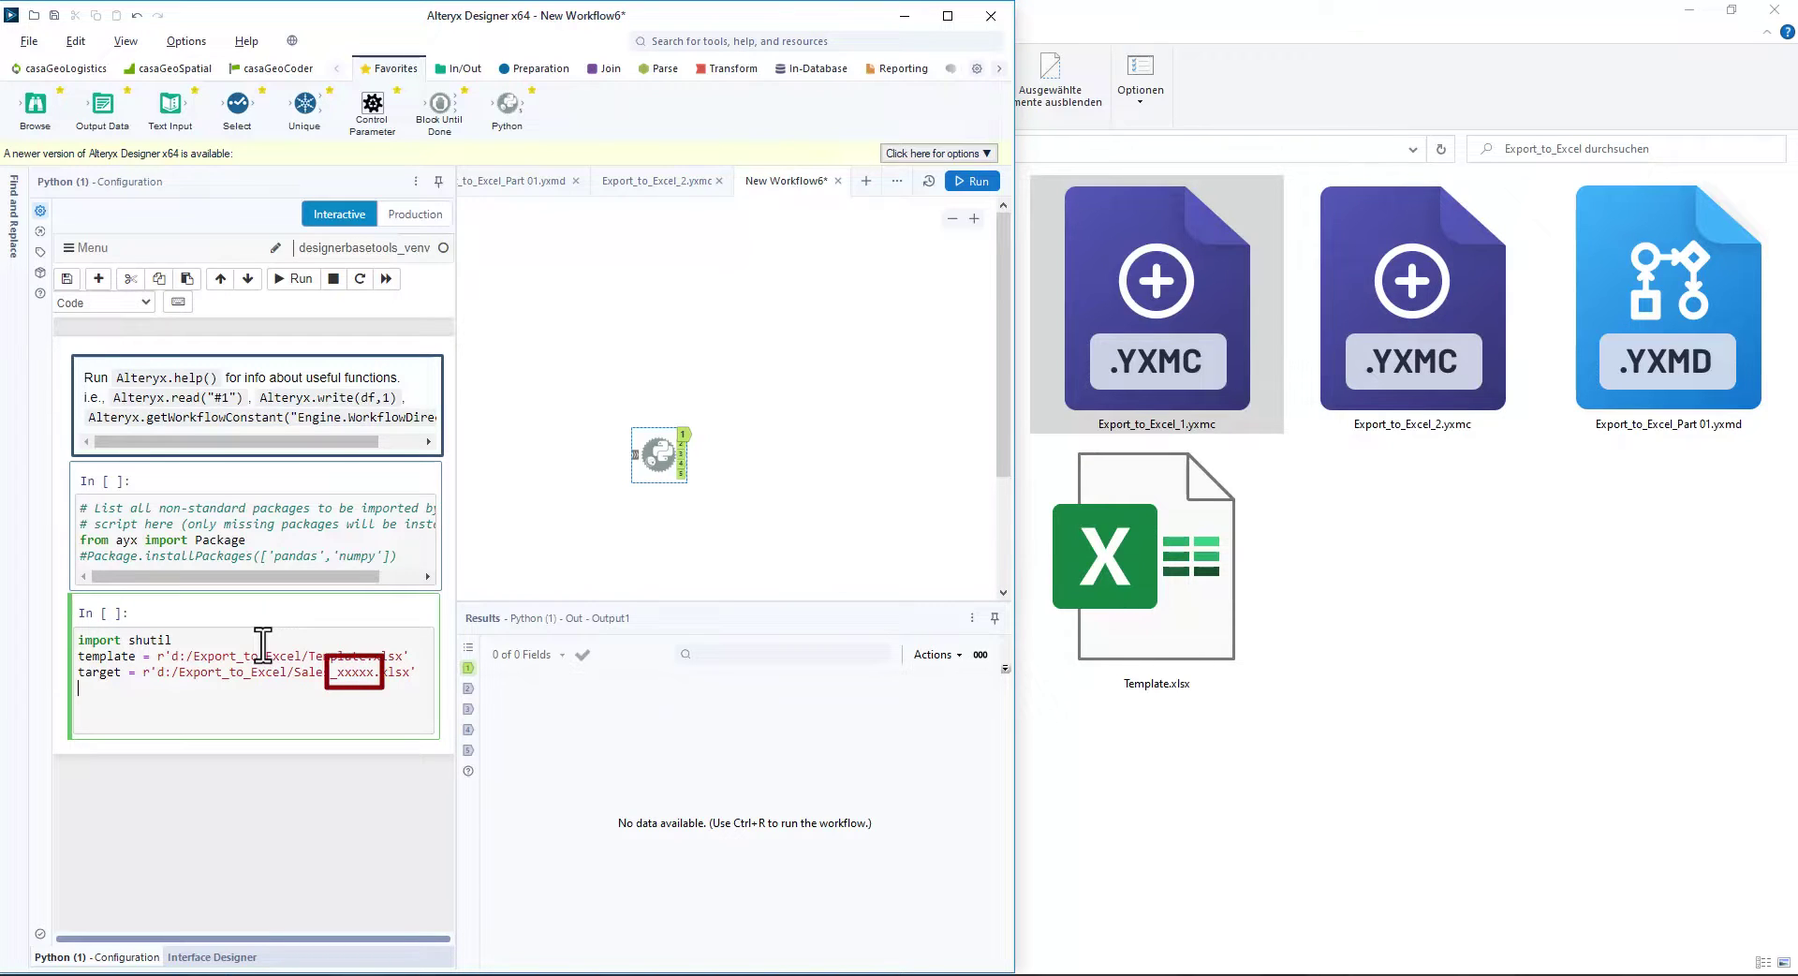
type("shutil.copyfile(template, target")
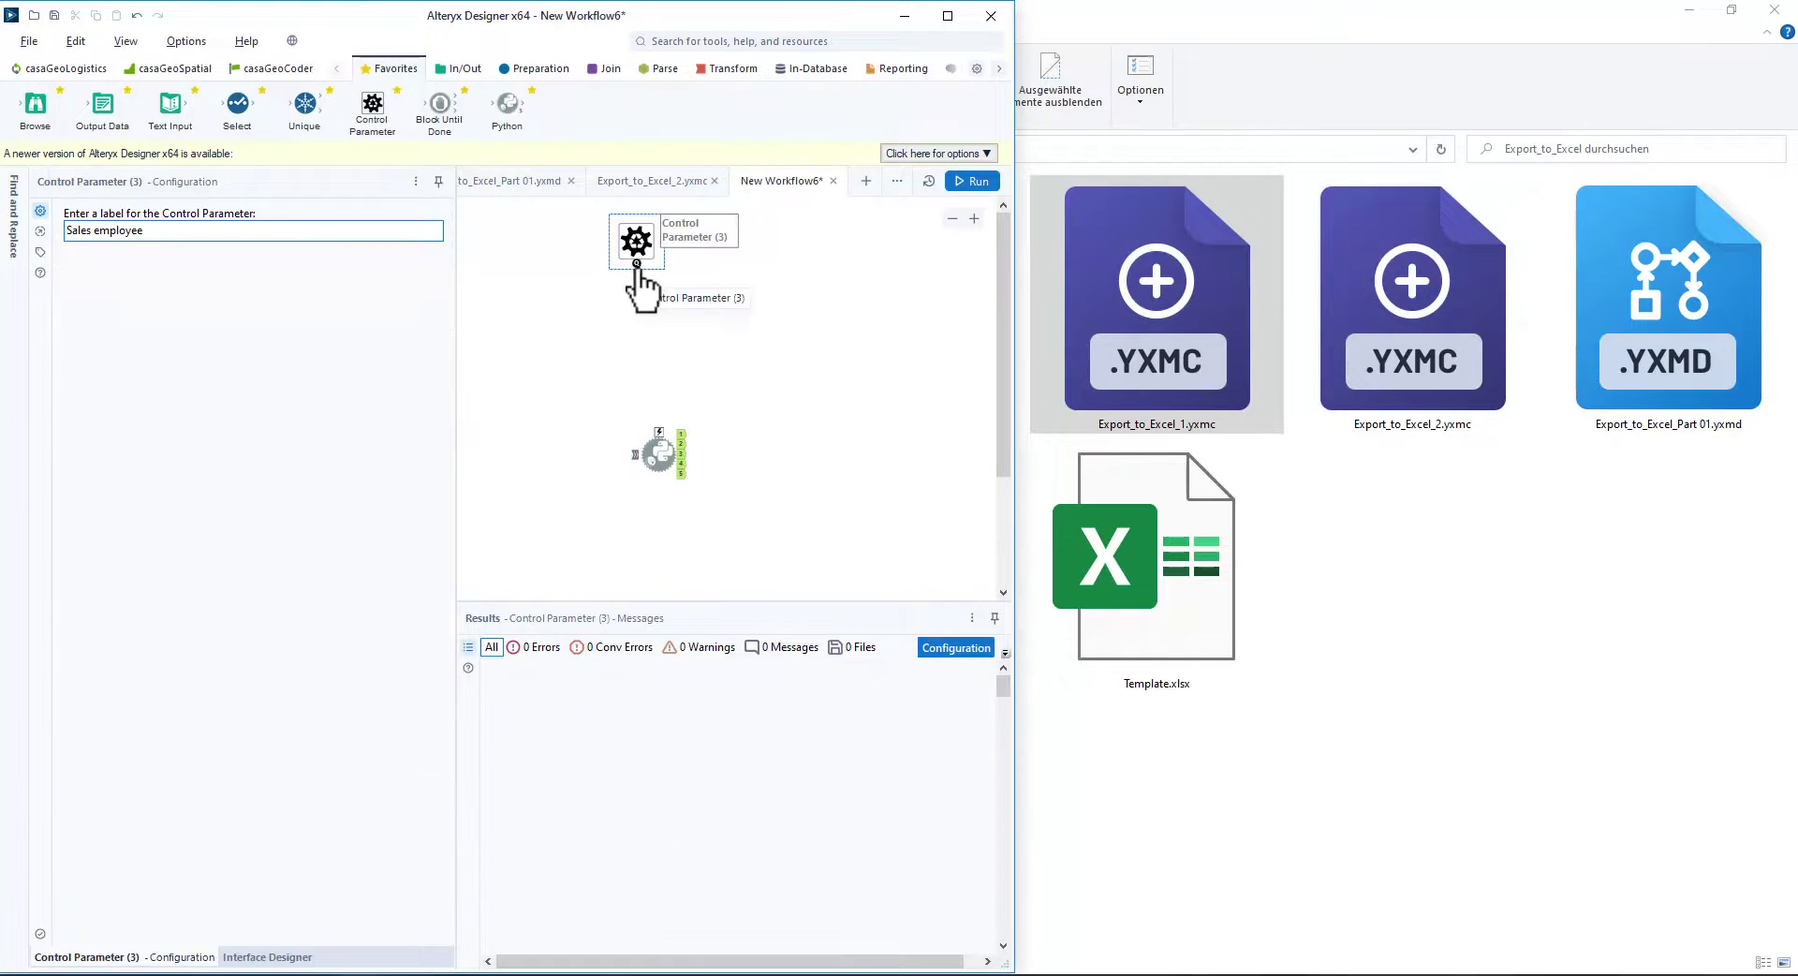
Step: Add a Sales employee Control Parameter that replaces xxxxx in the Python tool's Notebook value, and save the macro as Copy_Excel_File.yxmc
left_click_drag(636, 266, 659, 431)
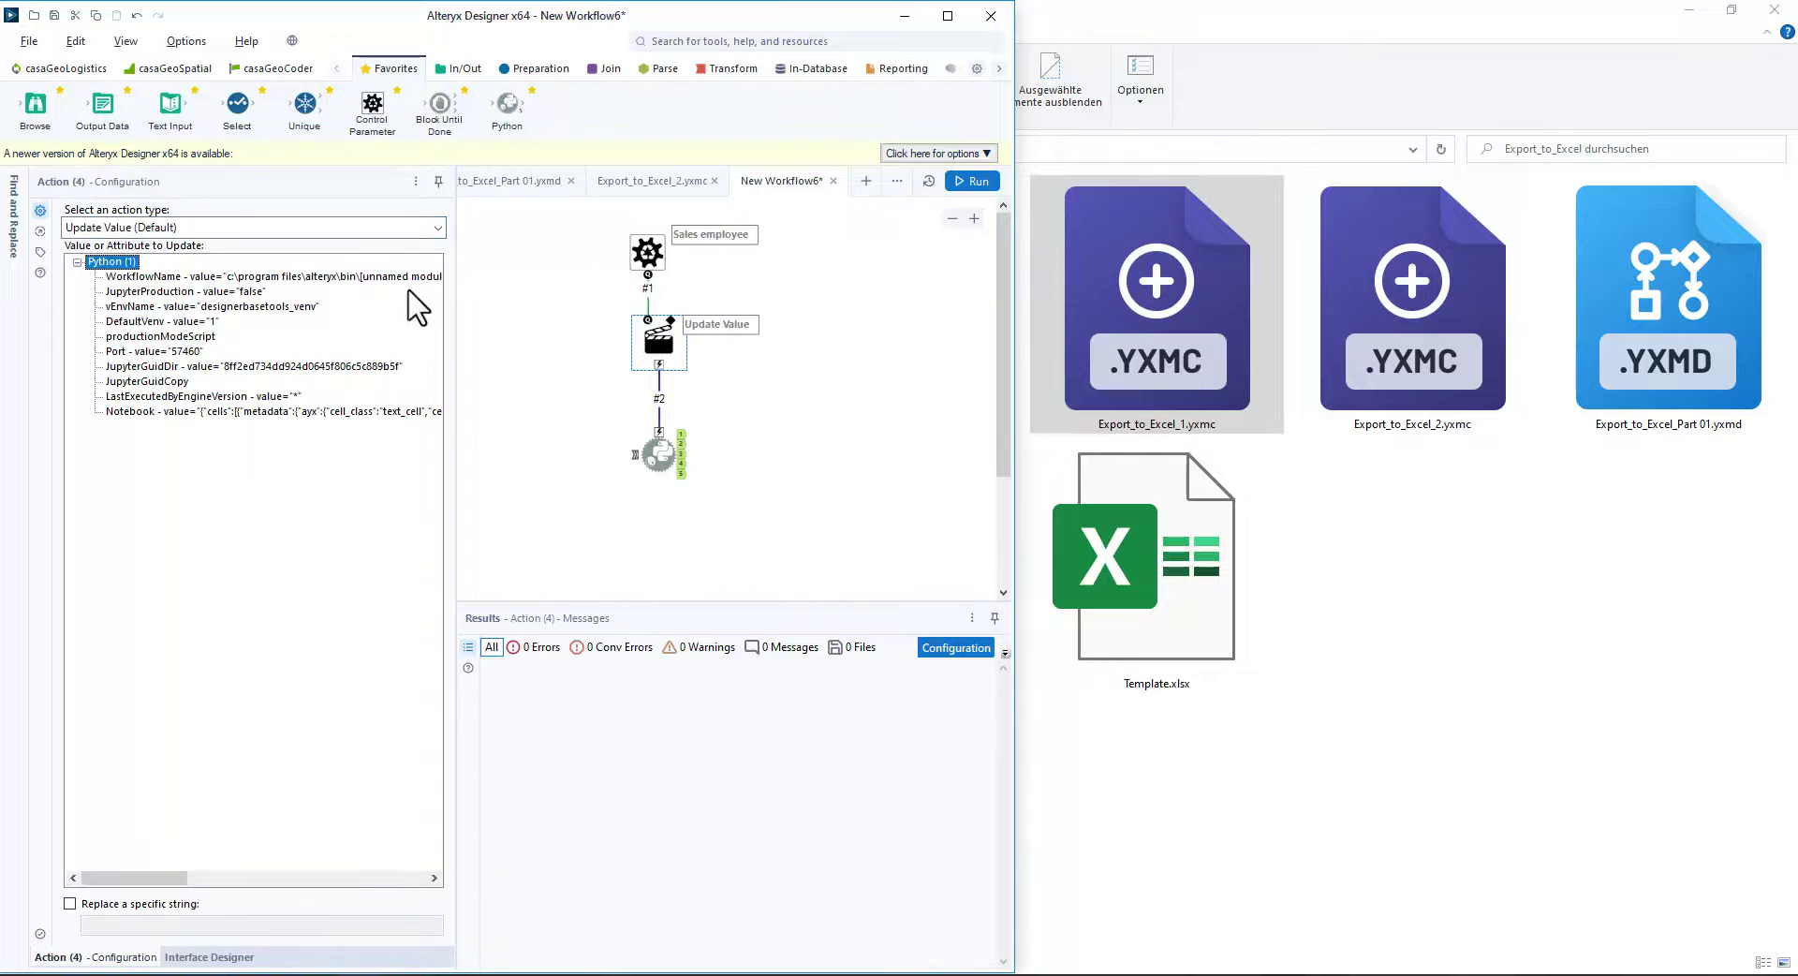
left_click(397, 415)
left_click(116, 904)
left_click(116, 923)
key("ctrl+a")
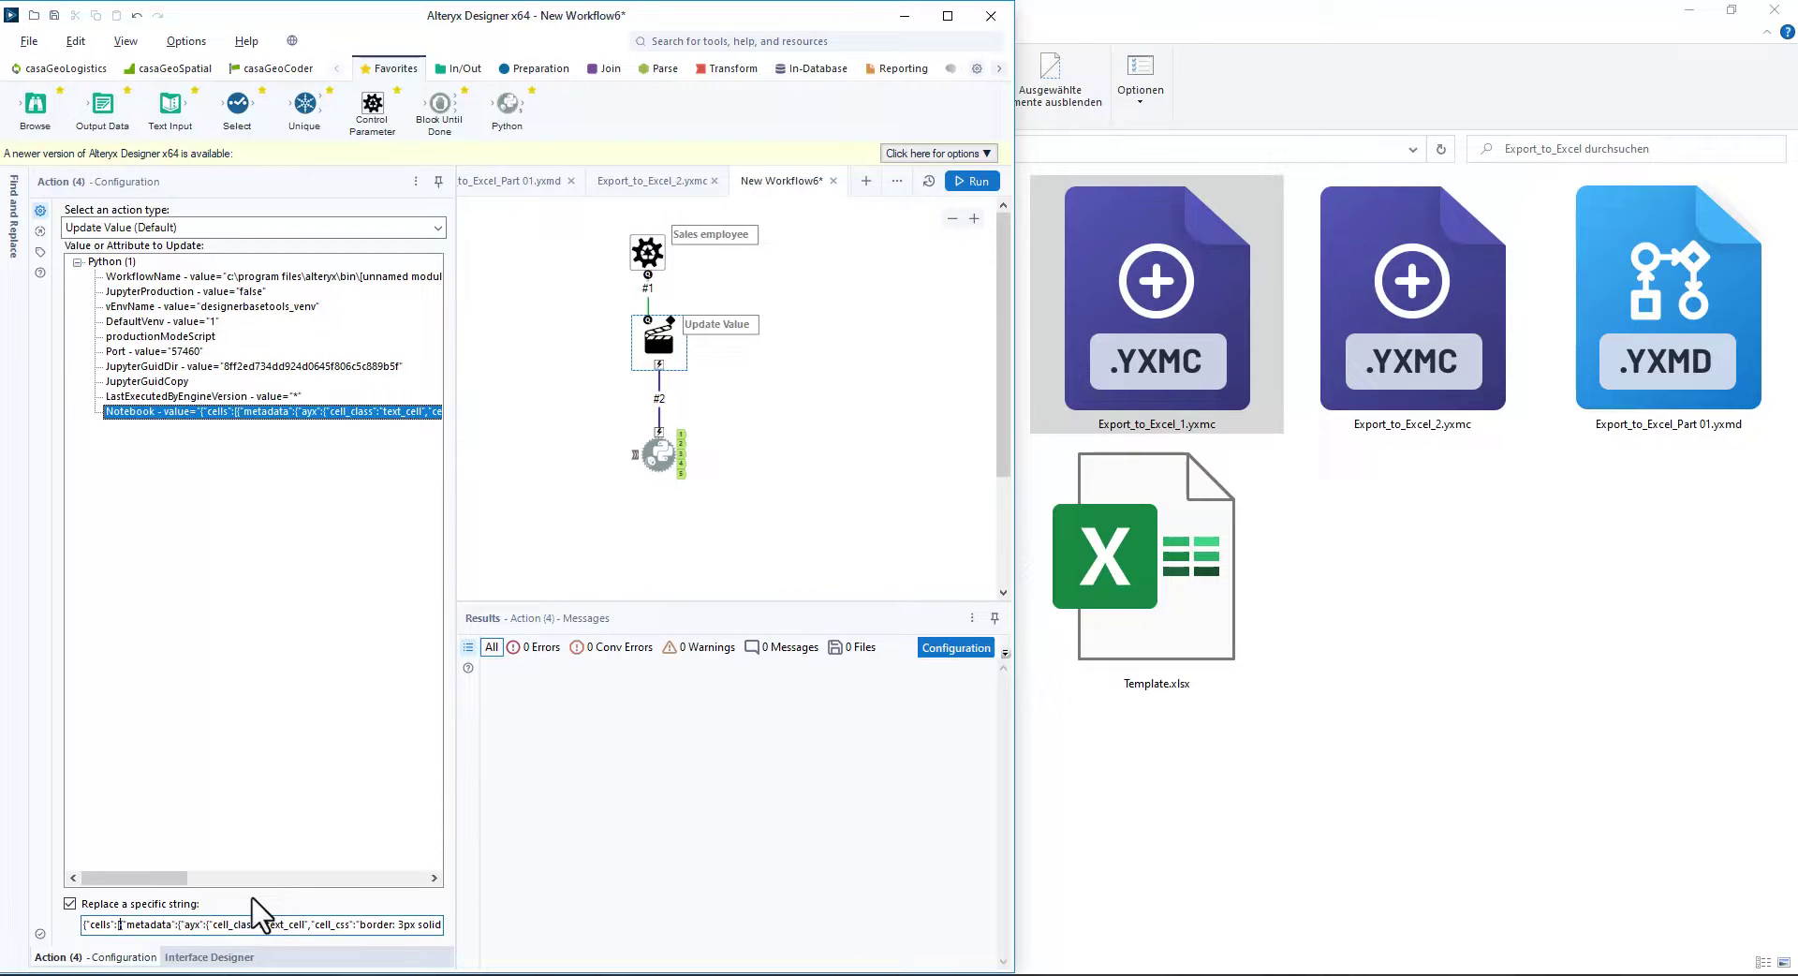
type("xxxxx")
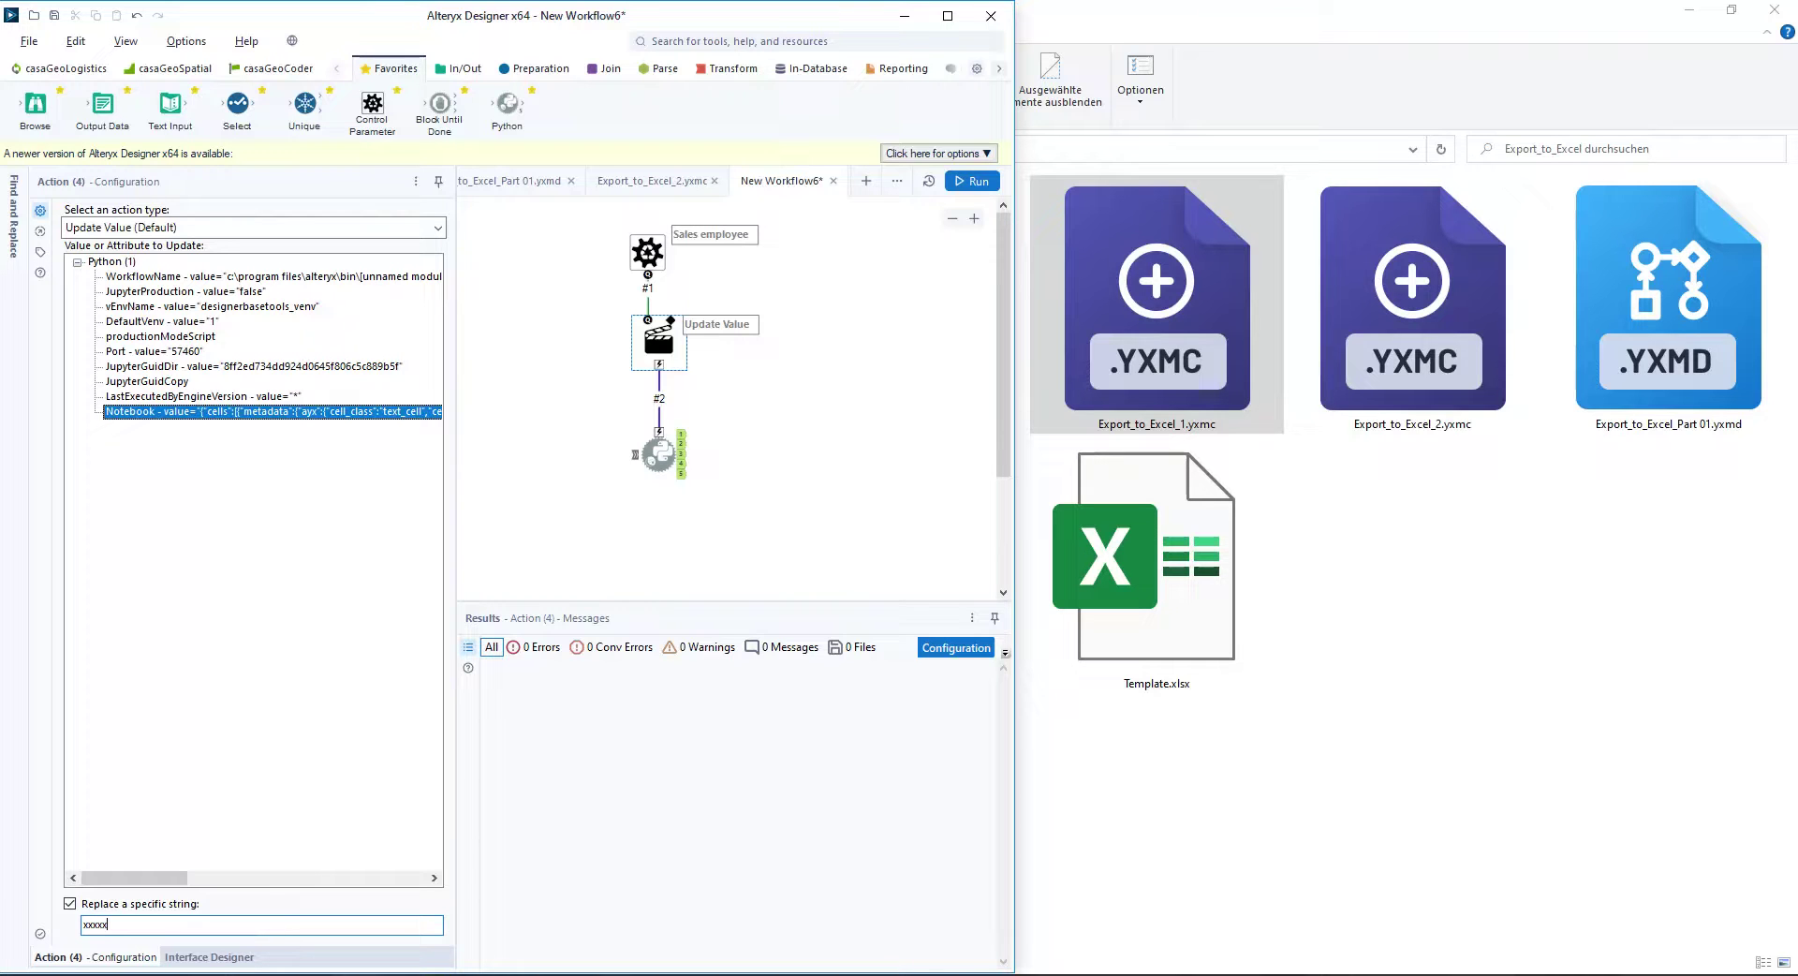
key("ctrl+s")
left_click(960, 394)
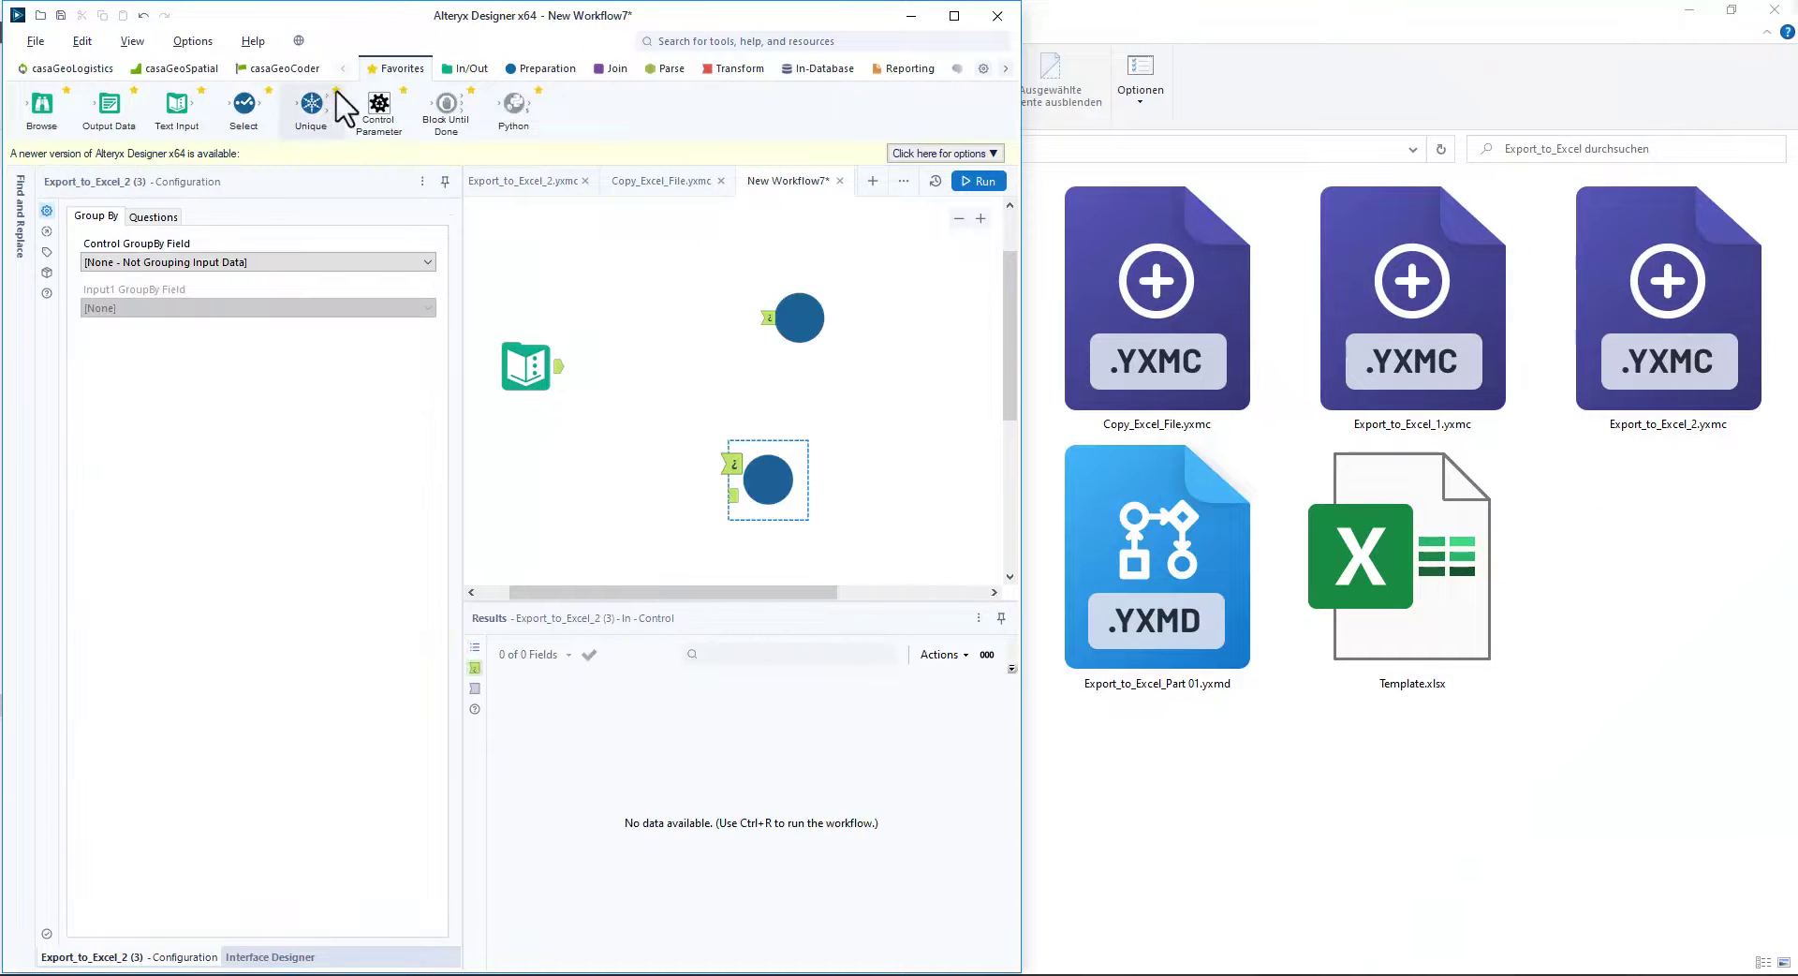
Step: Connect a configured Unique tool to the input in the new workflow, and add Block Until Done after its U output
left_click_drag(336, 91, 654, 333)
left_click(96, 346)
left_click_drag(468, 112, 769, 323)
Step: Connect the Copy_Excel_File macro to Block Until Done output 1, and Export_to_Excel_2 to output 2 and the input data
left_click(900, 296)
left_click_drag(864, 446, 912, 446)
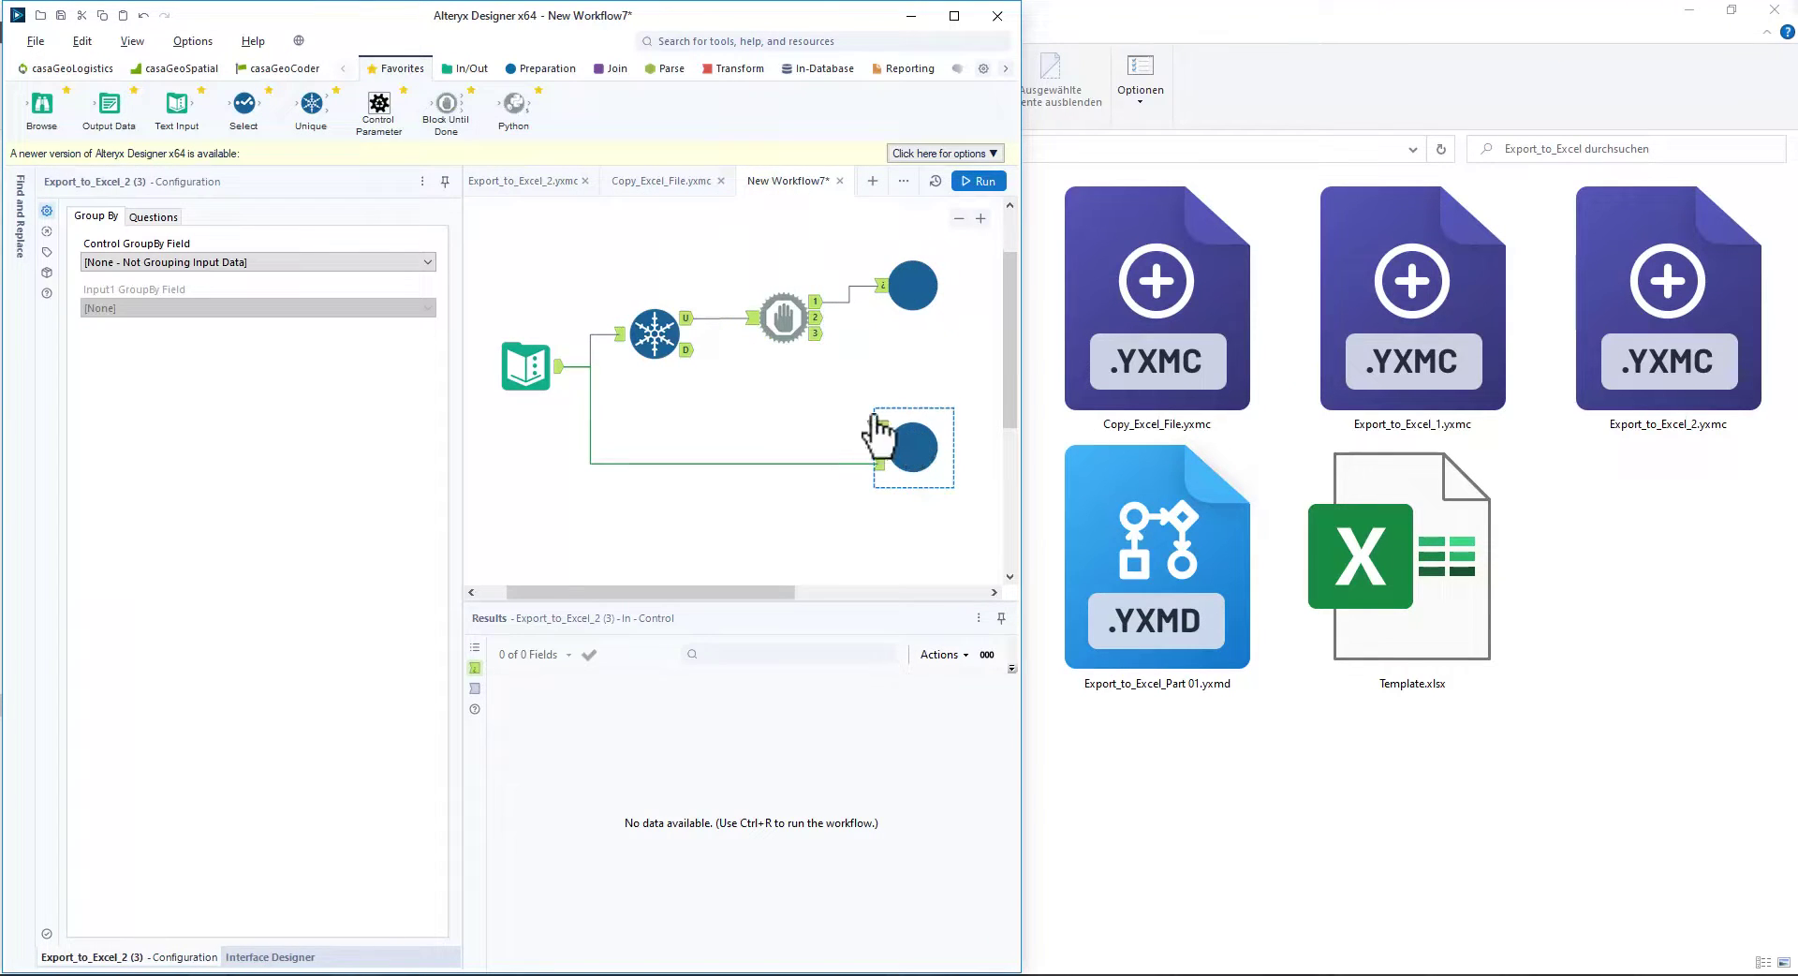
left_click_drag(816, 318, 877, 430)
Step: Set the Copy_Excel_File macro's Sales employee question to the sales employee field
left_click(913, 286)
left_click(283, 261)
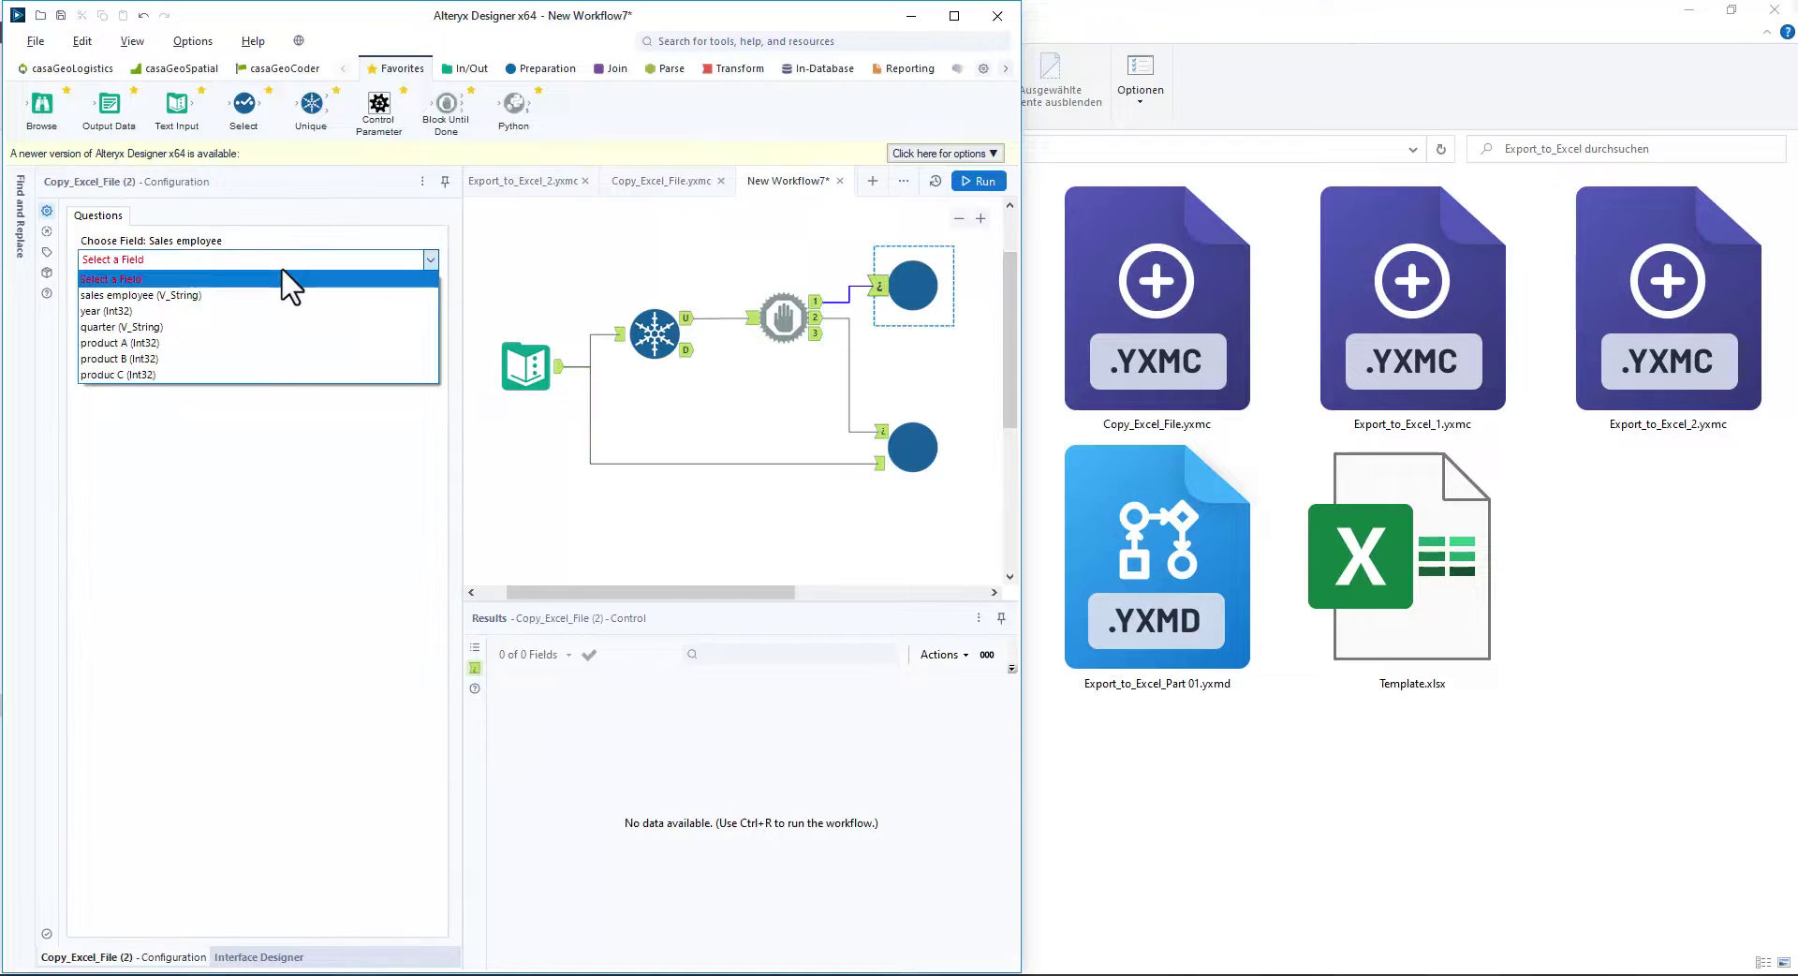
left_click(277, 294)
Step: Group both the control data and the input data of the Export_to_Excel_2 macro by sales employee
left_click(913, 451)
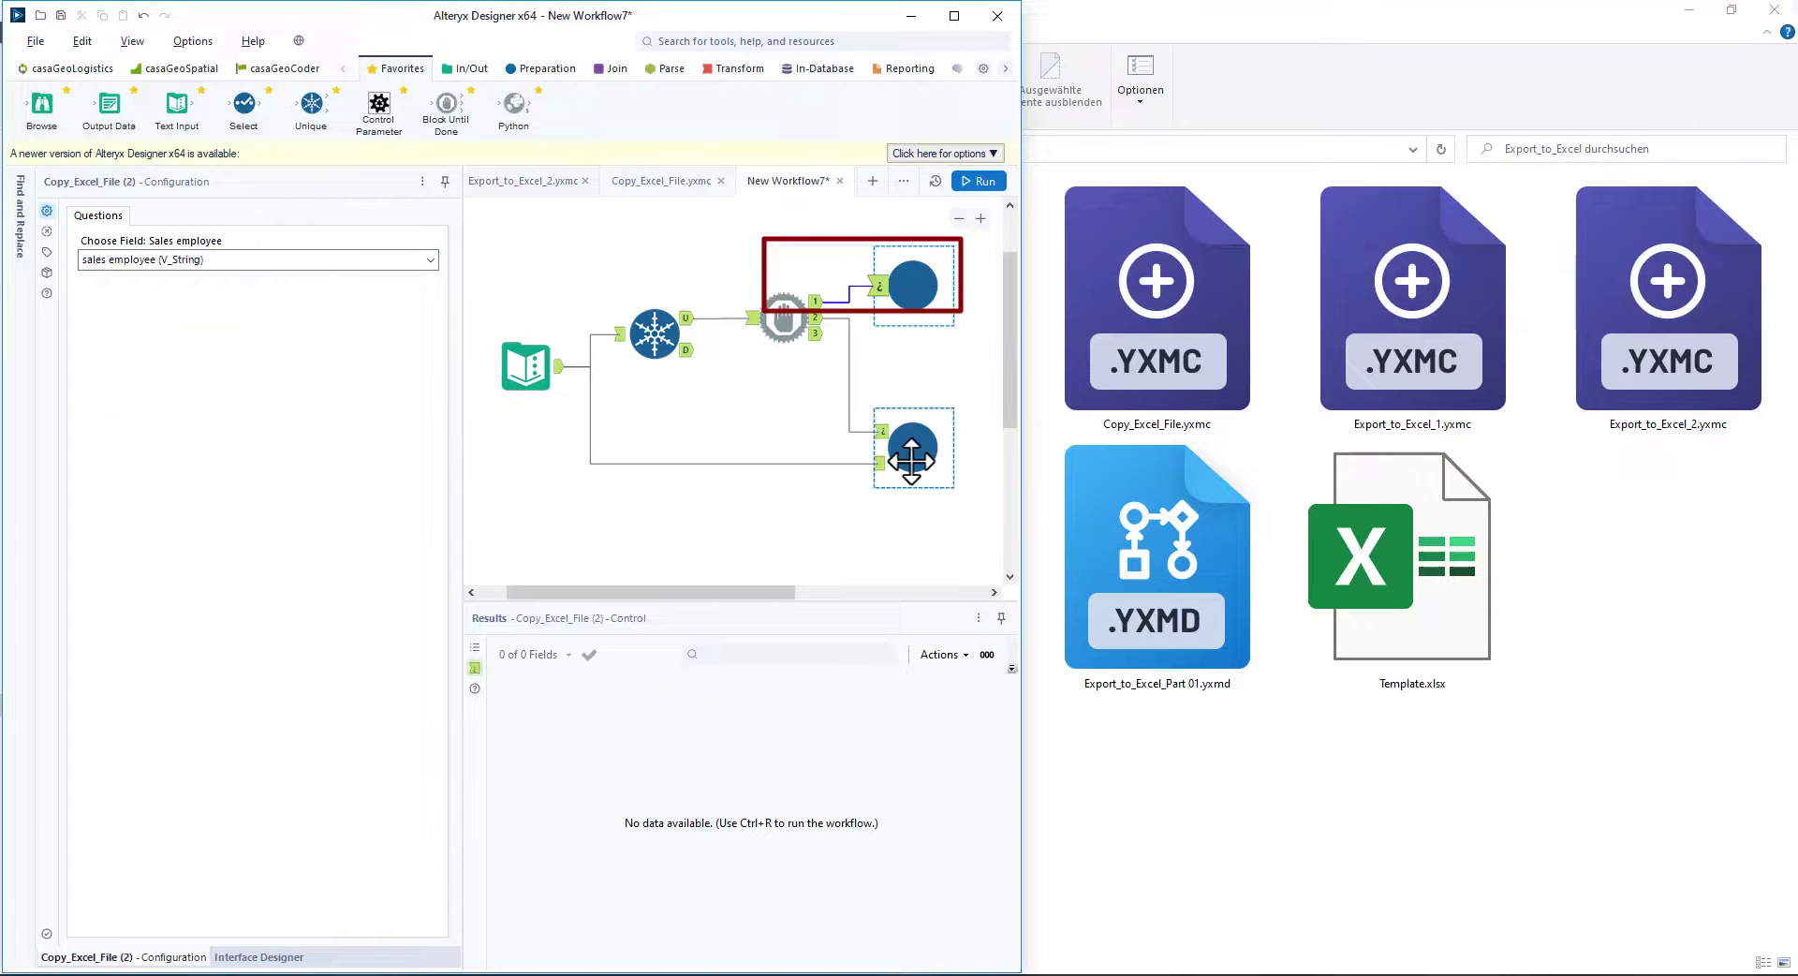
left_click(241, 262)
left_click(215, 272)
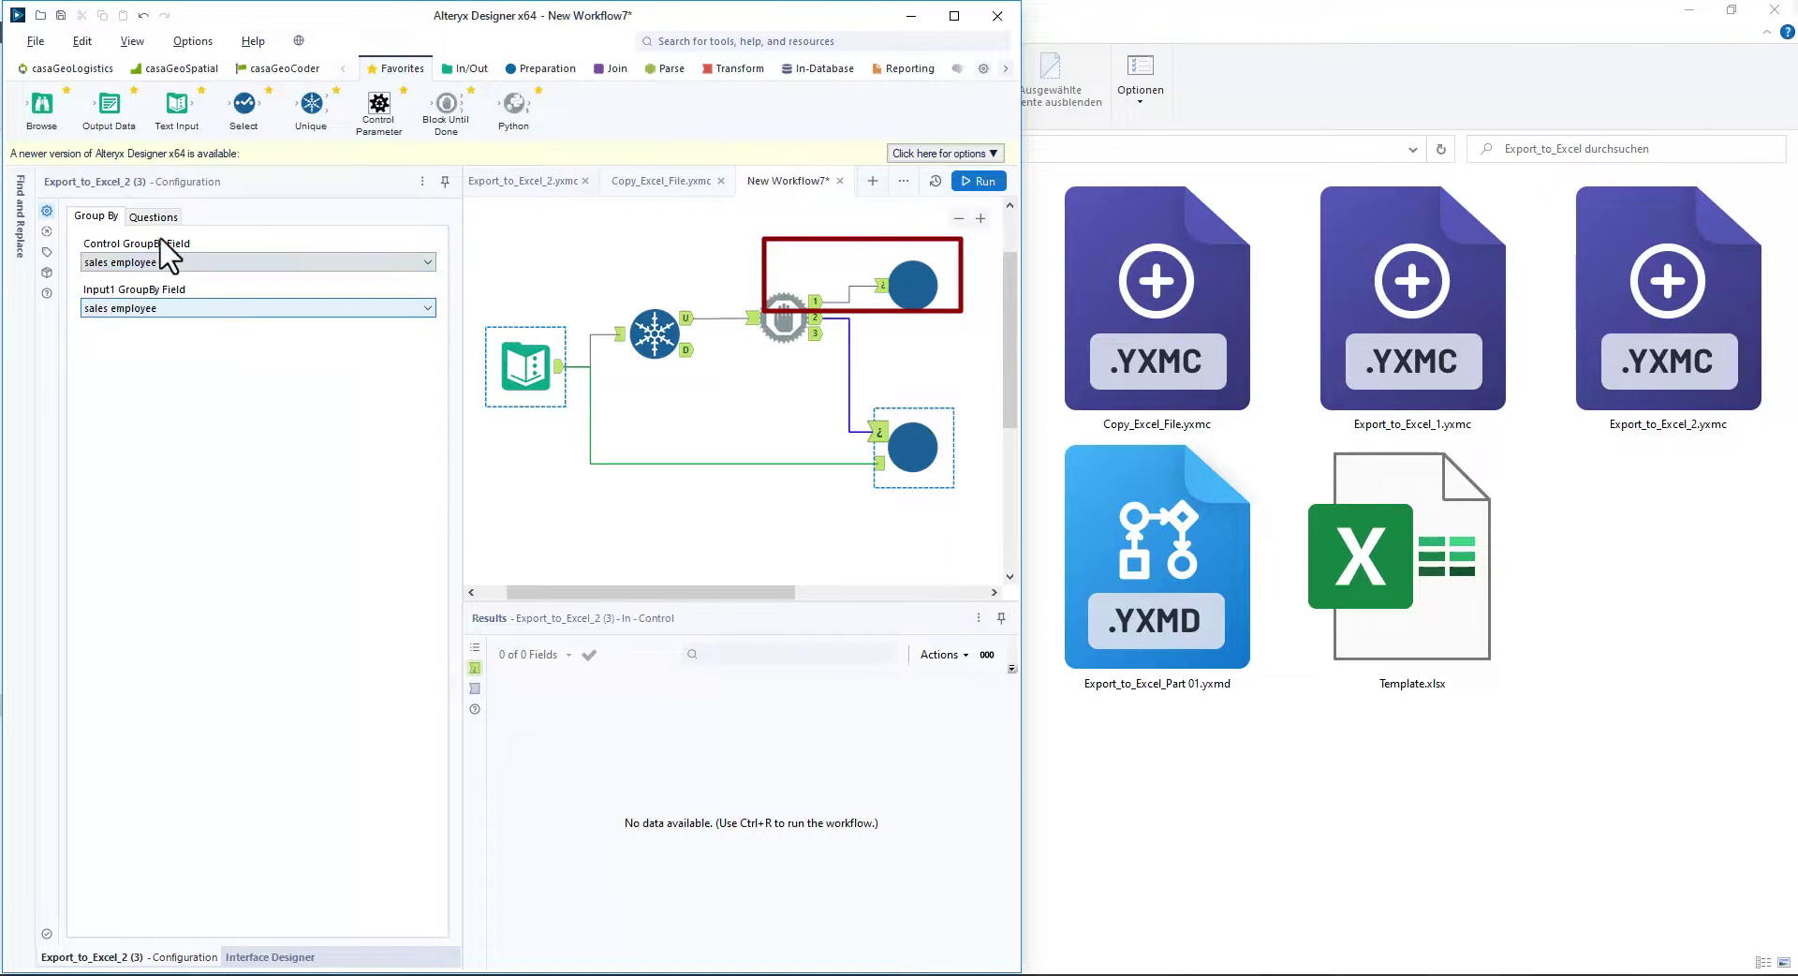
Step: Choose the field for the Export_to_Excel_2 macro's question and run the workflow
left_click(153, 216)
left_click(164, 259)
left_click(169, 294)
left_click(734, 532)
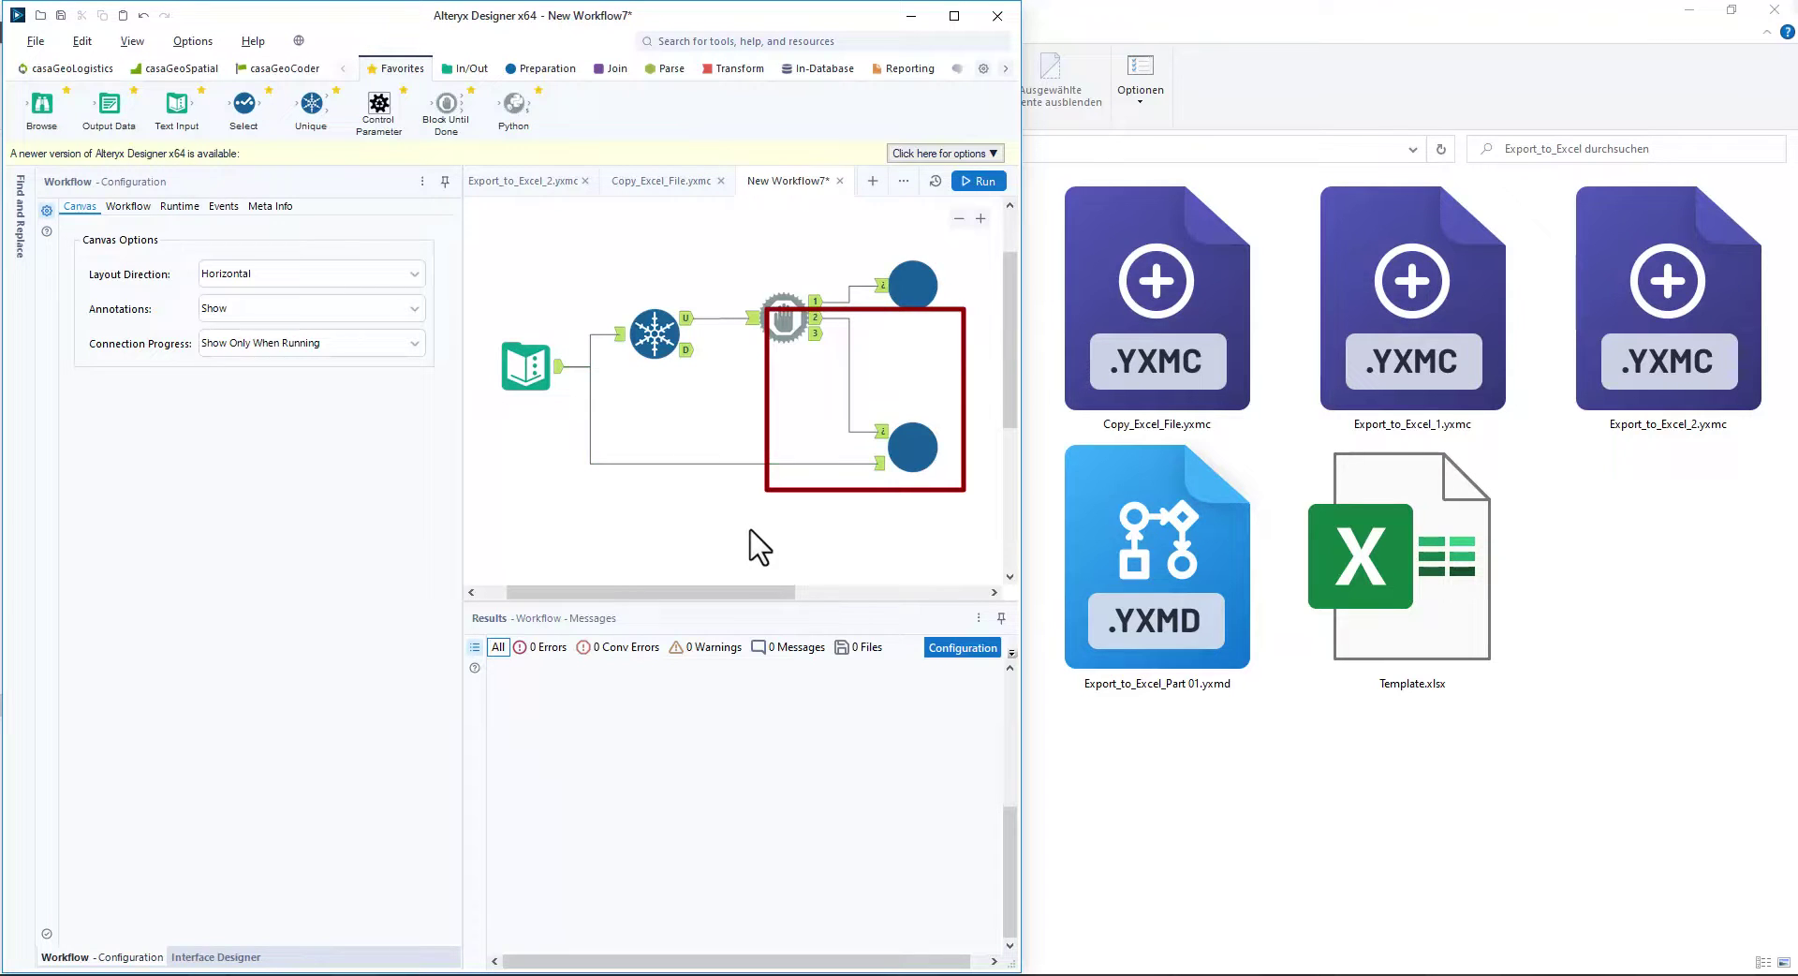
left_click(980, 181)
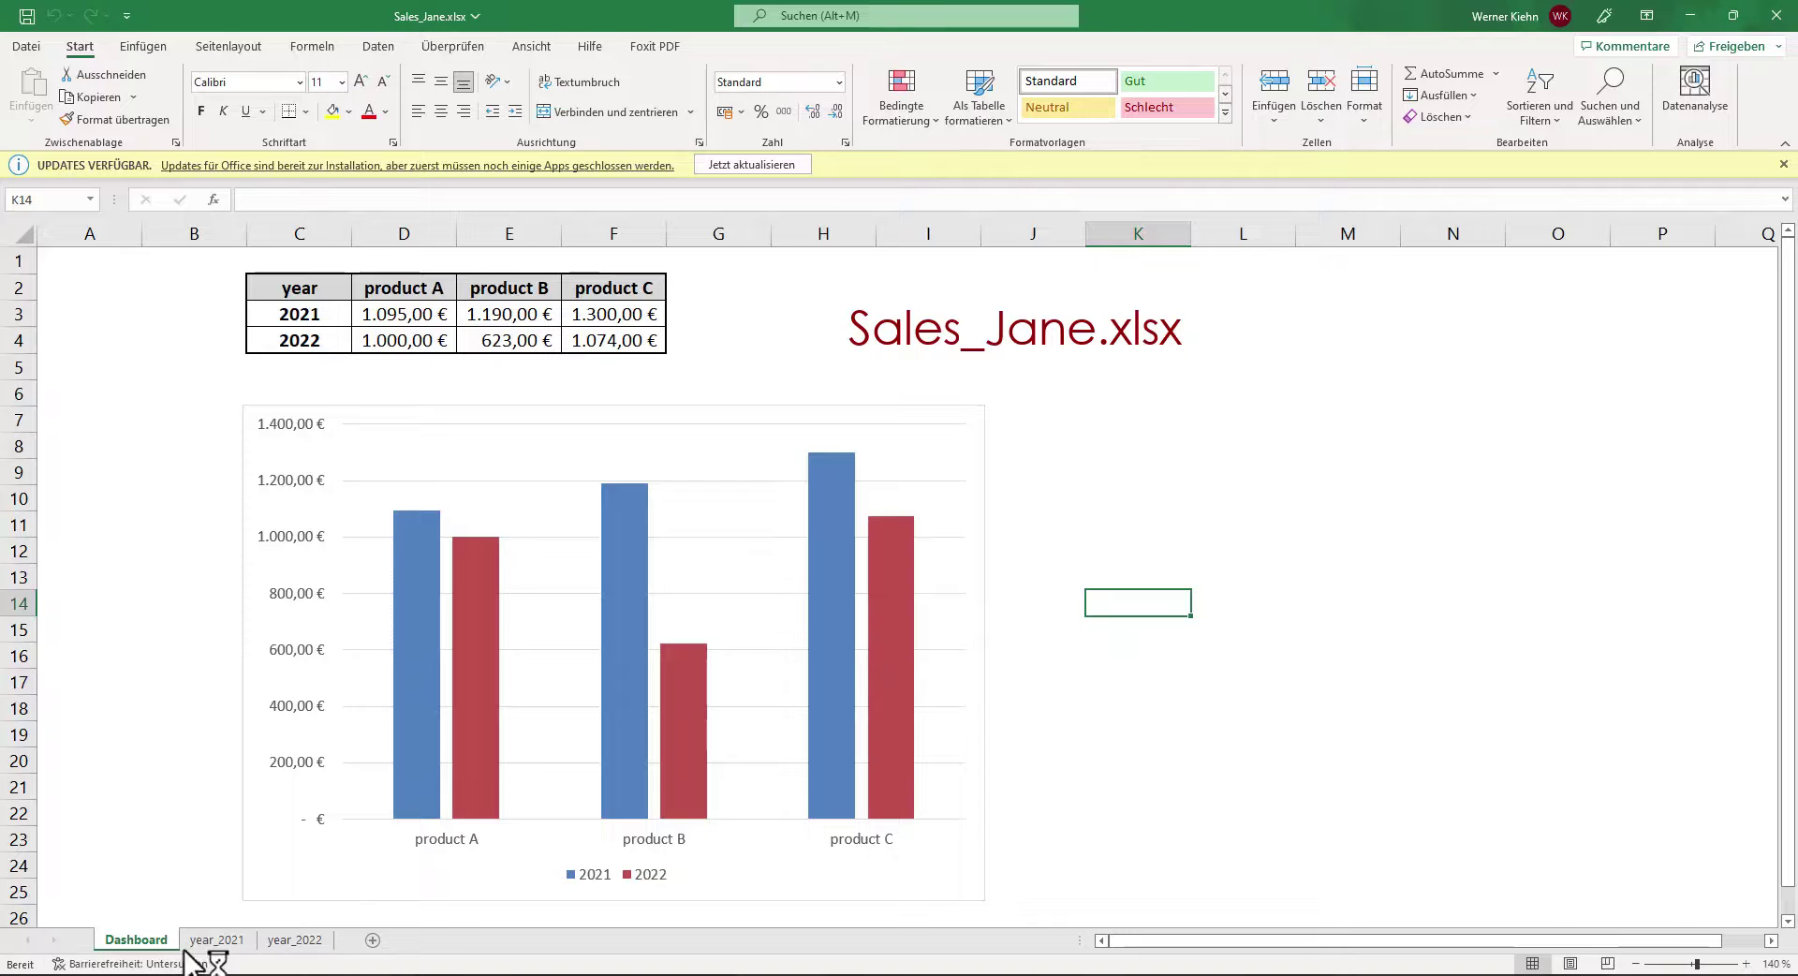
Step: In Excel, review the year_2021 and year_2022 sheets in each of the two exported employee sales workbooks
left_click(209, 938)
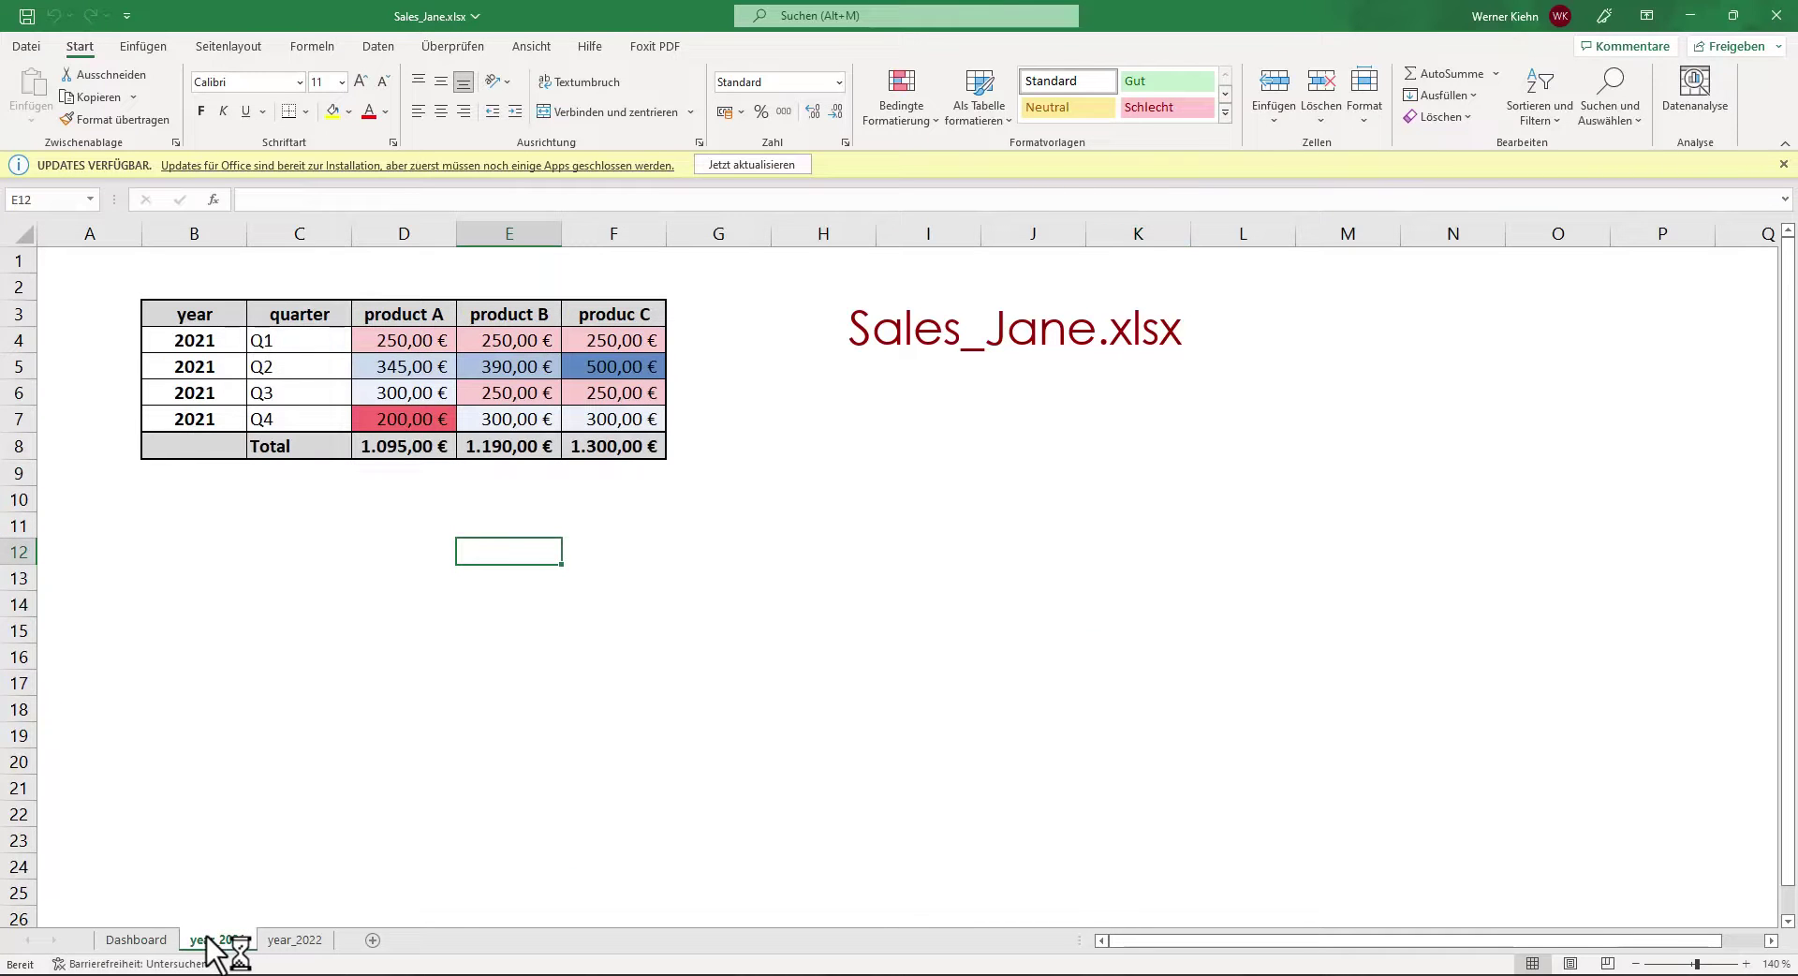
left_click(306, 942)
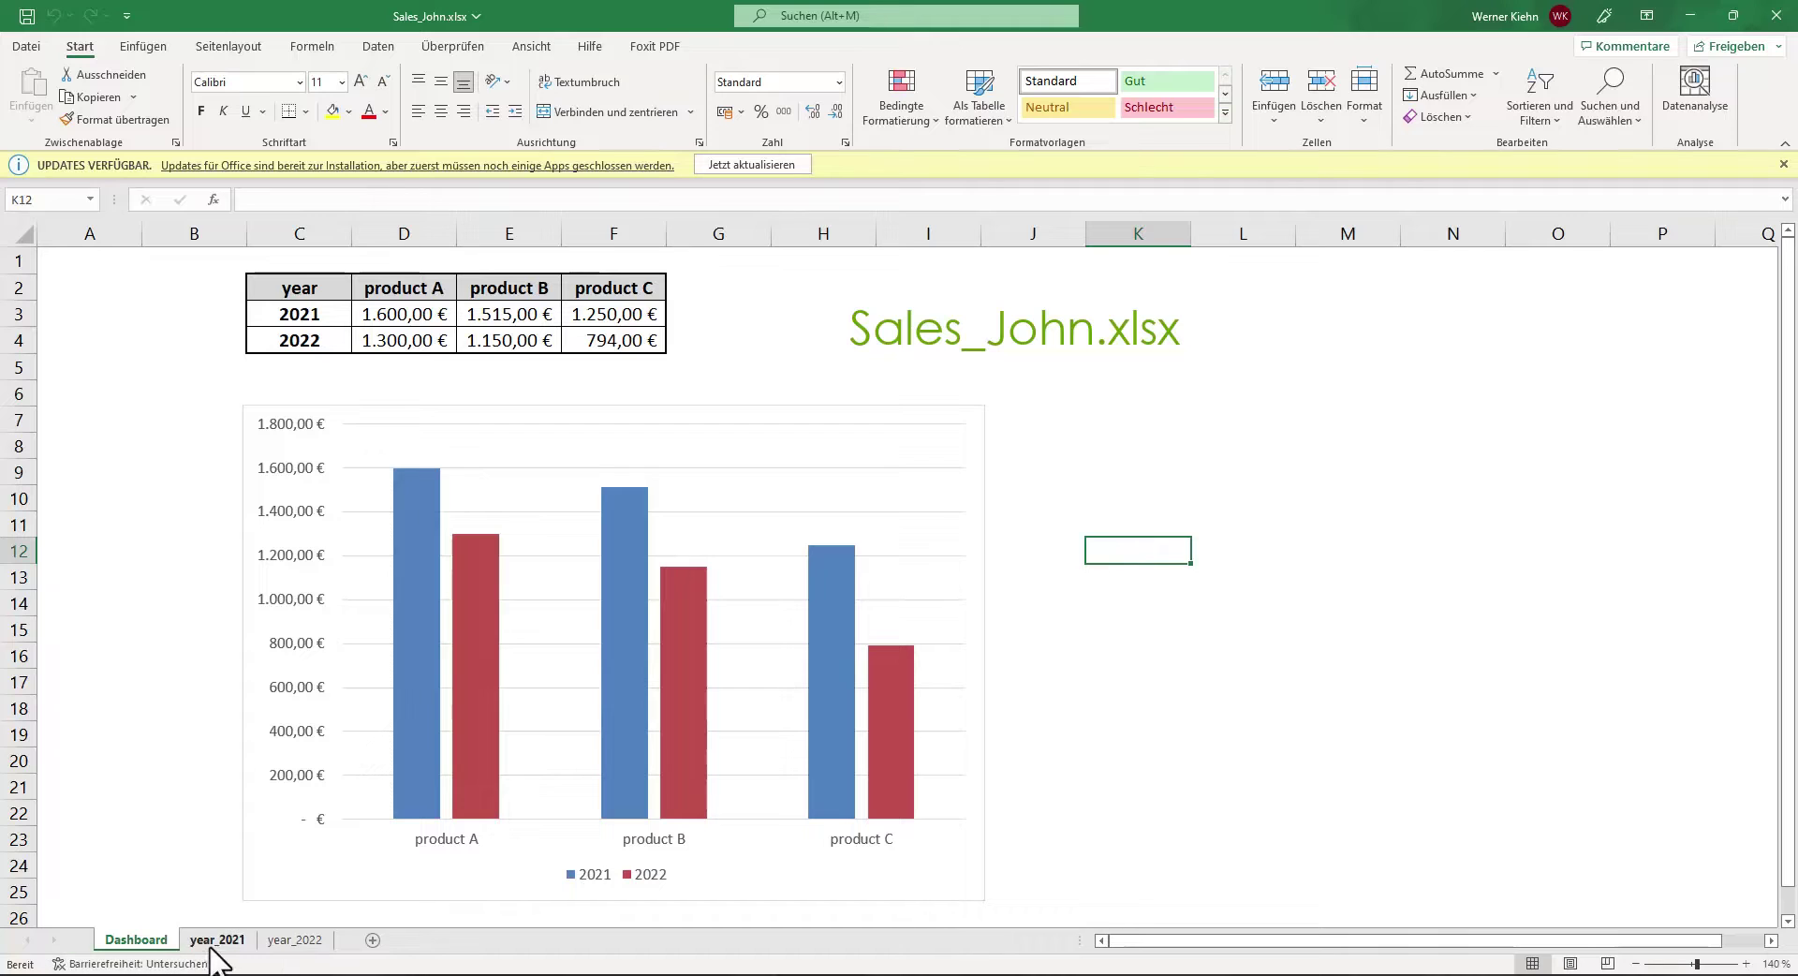
left_click(215, 940)
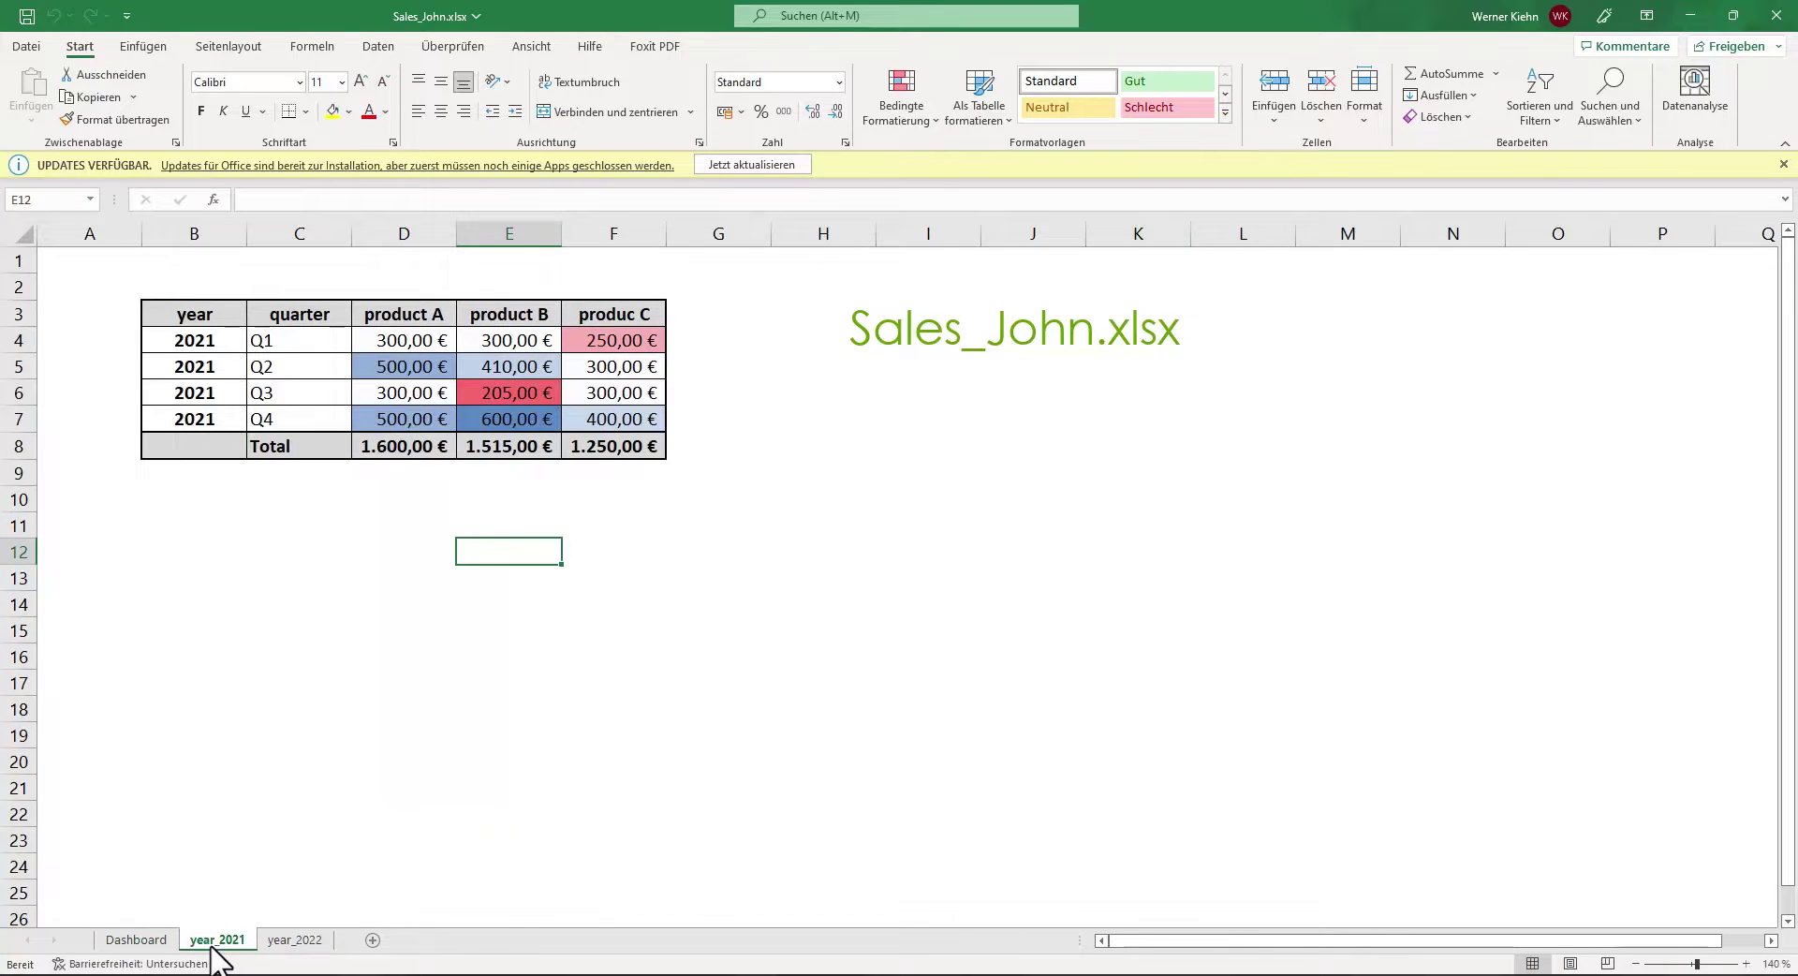
left_click(284, 941)
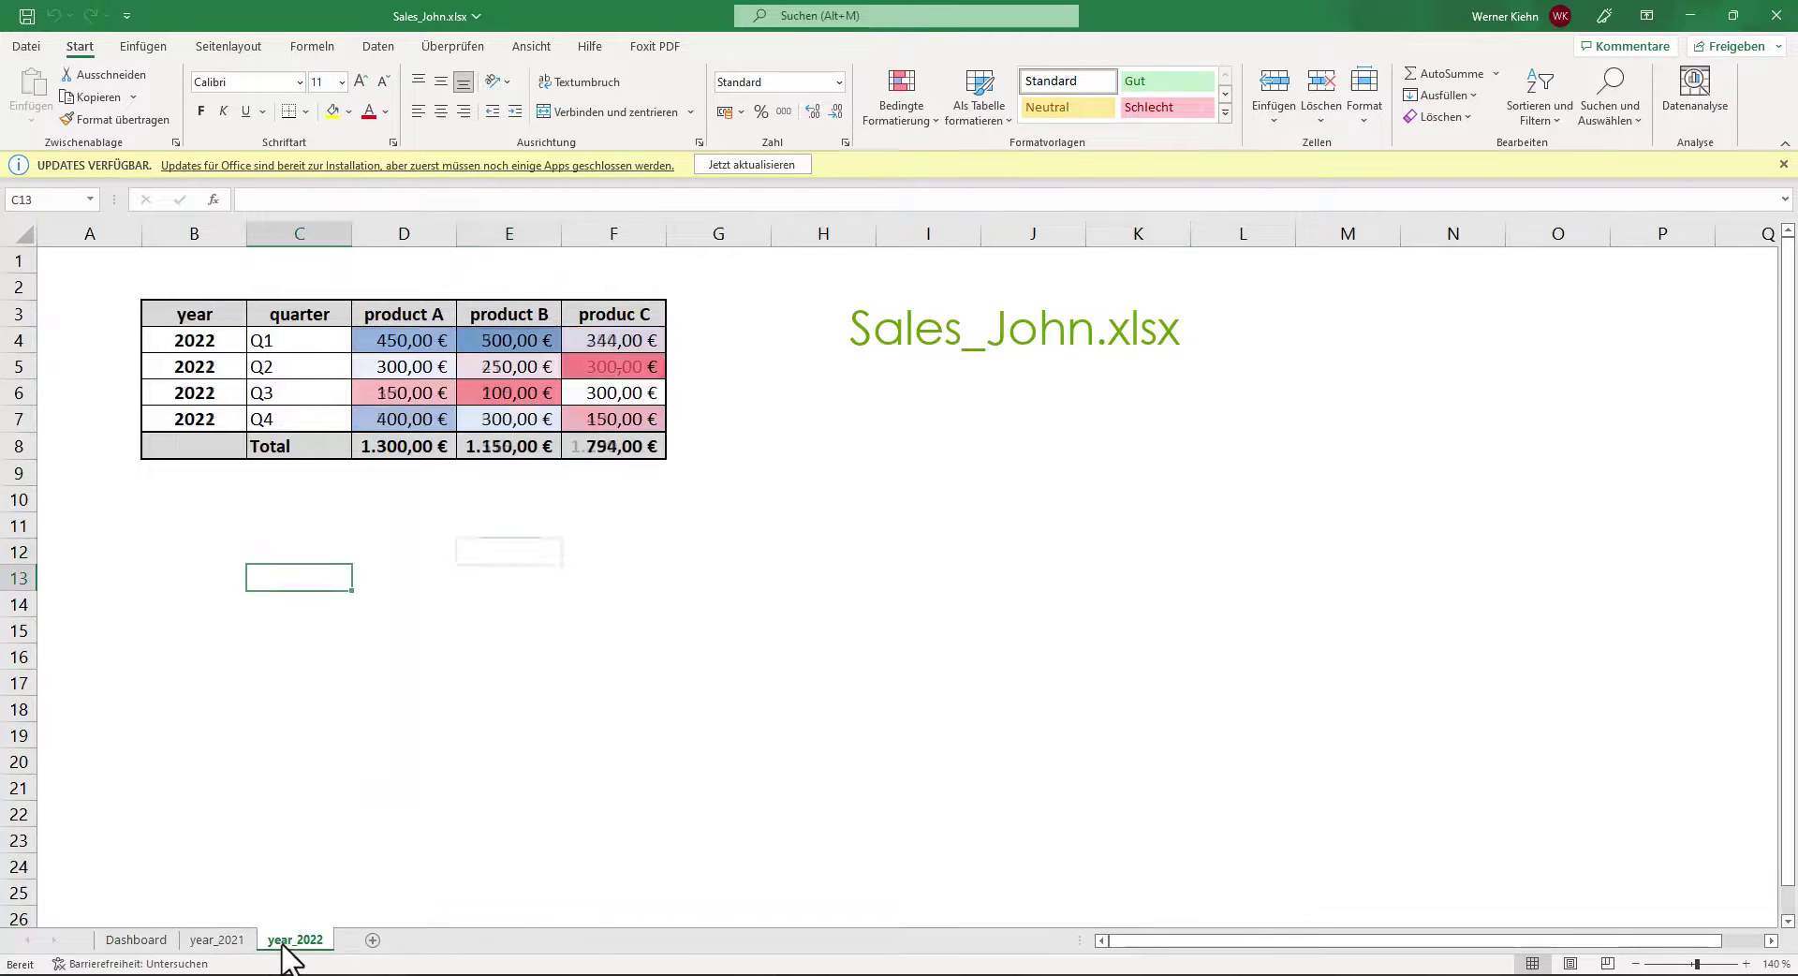
Step: Unhide the Data sheet in the second employee's sales workbook and review the Dashboard and year_2021 sheets
right_click(282, 944)
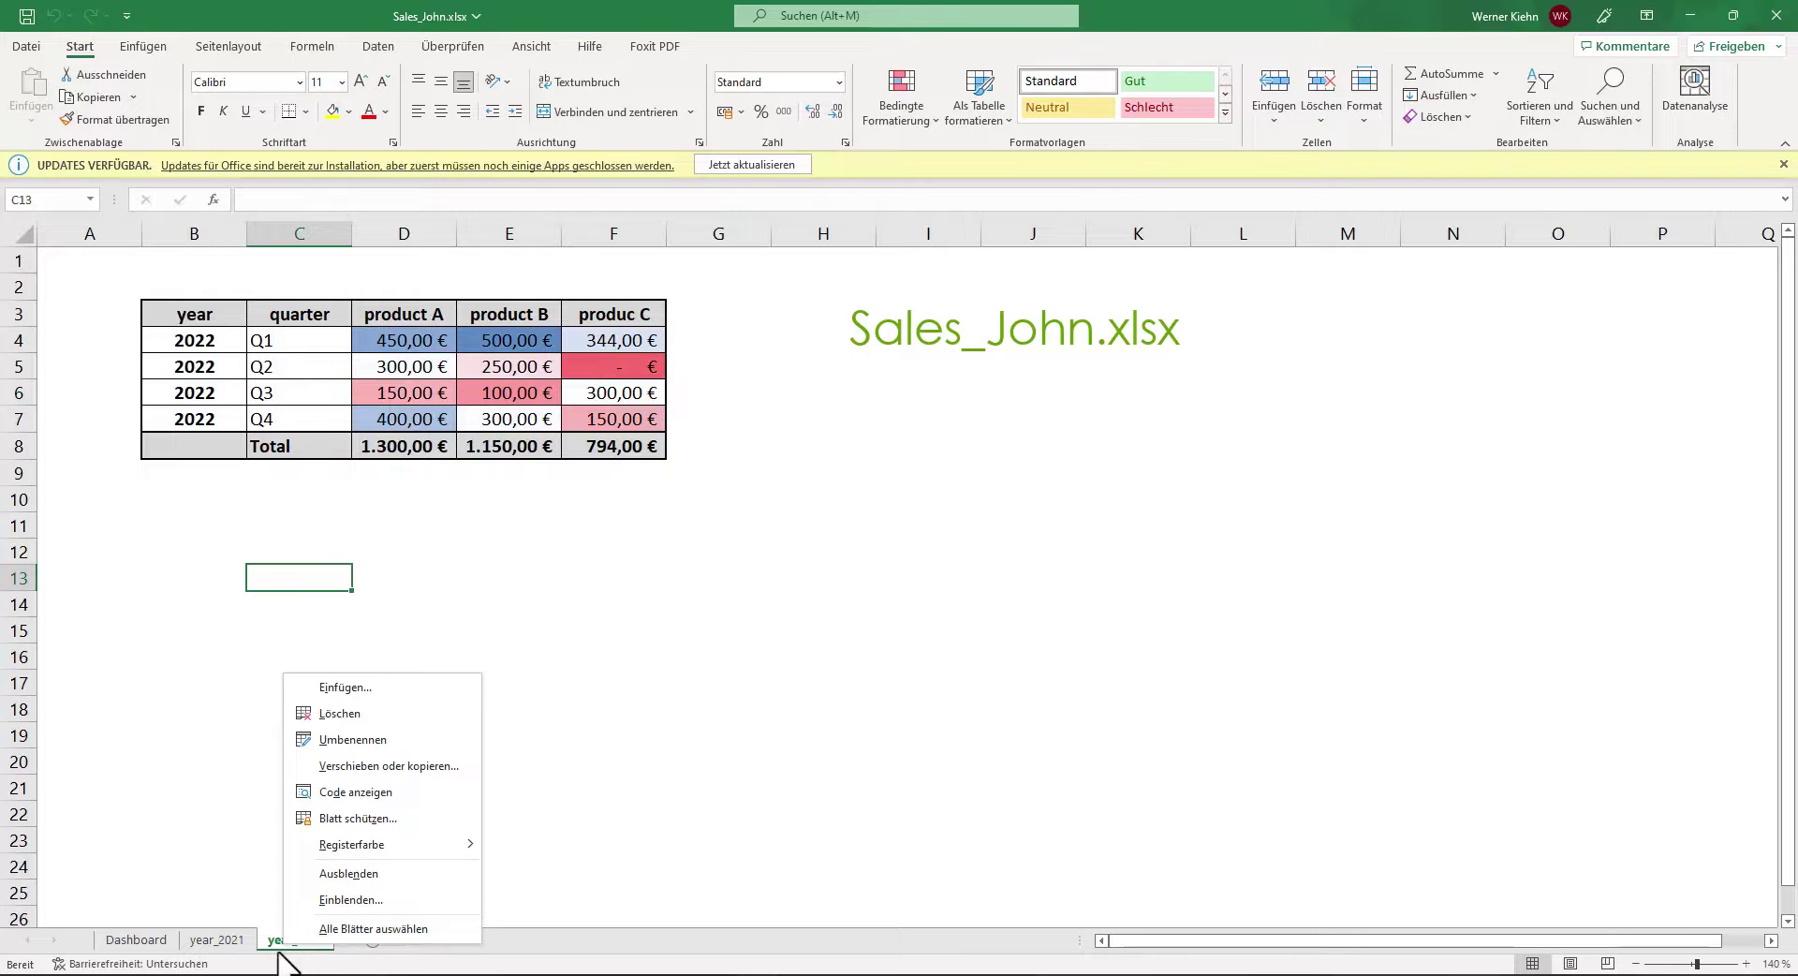
left_click(382, 901)
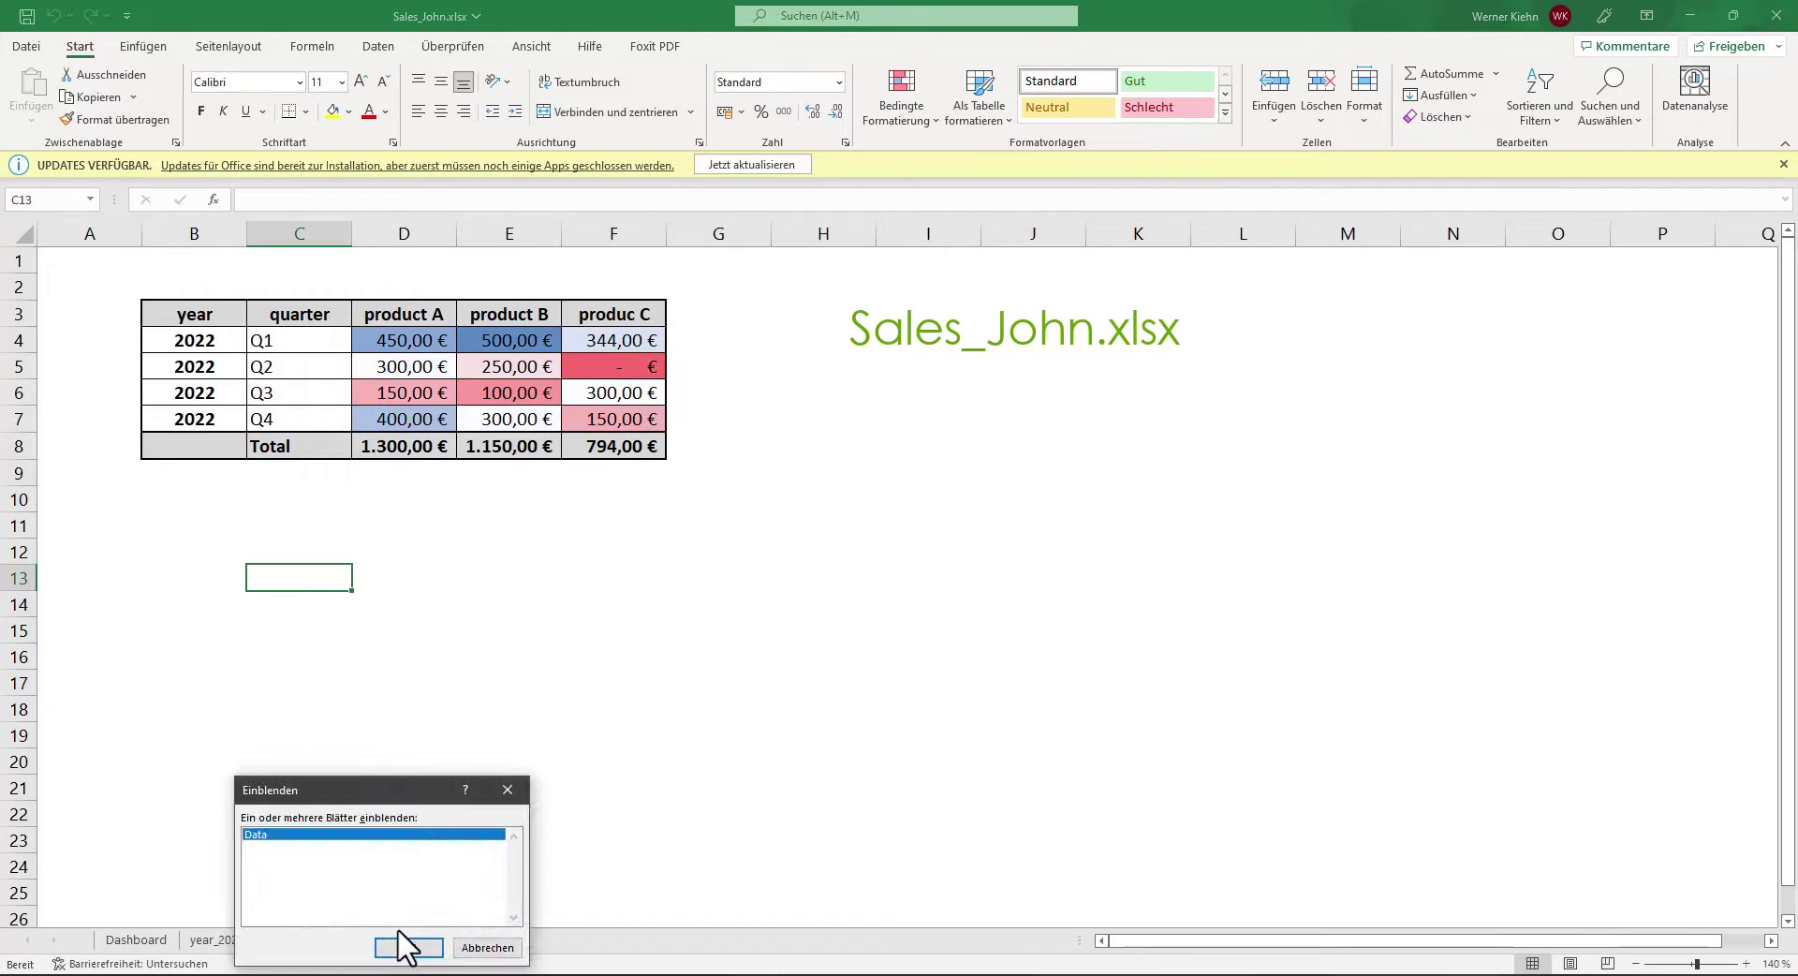
left_click(415, 950)
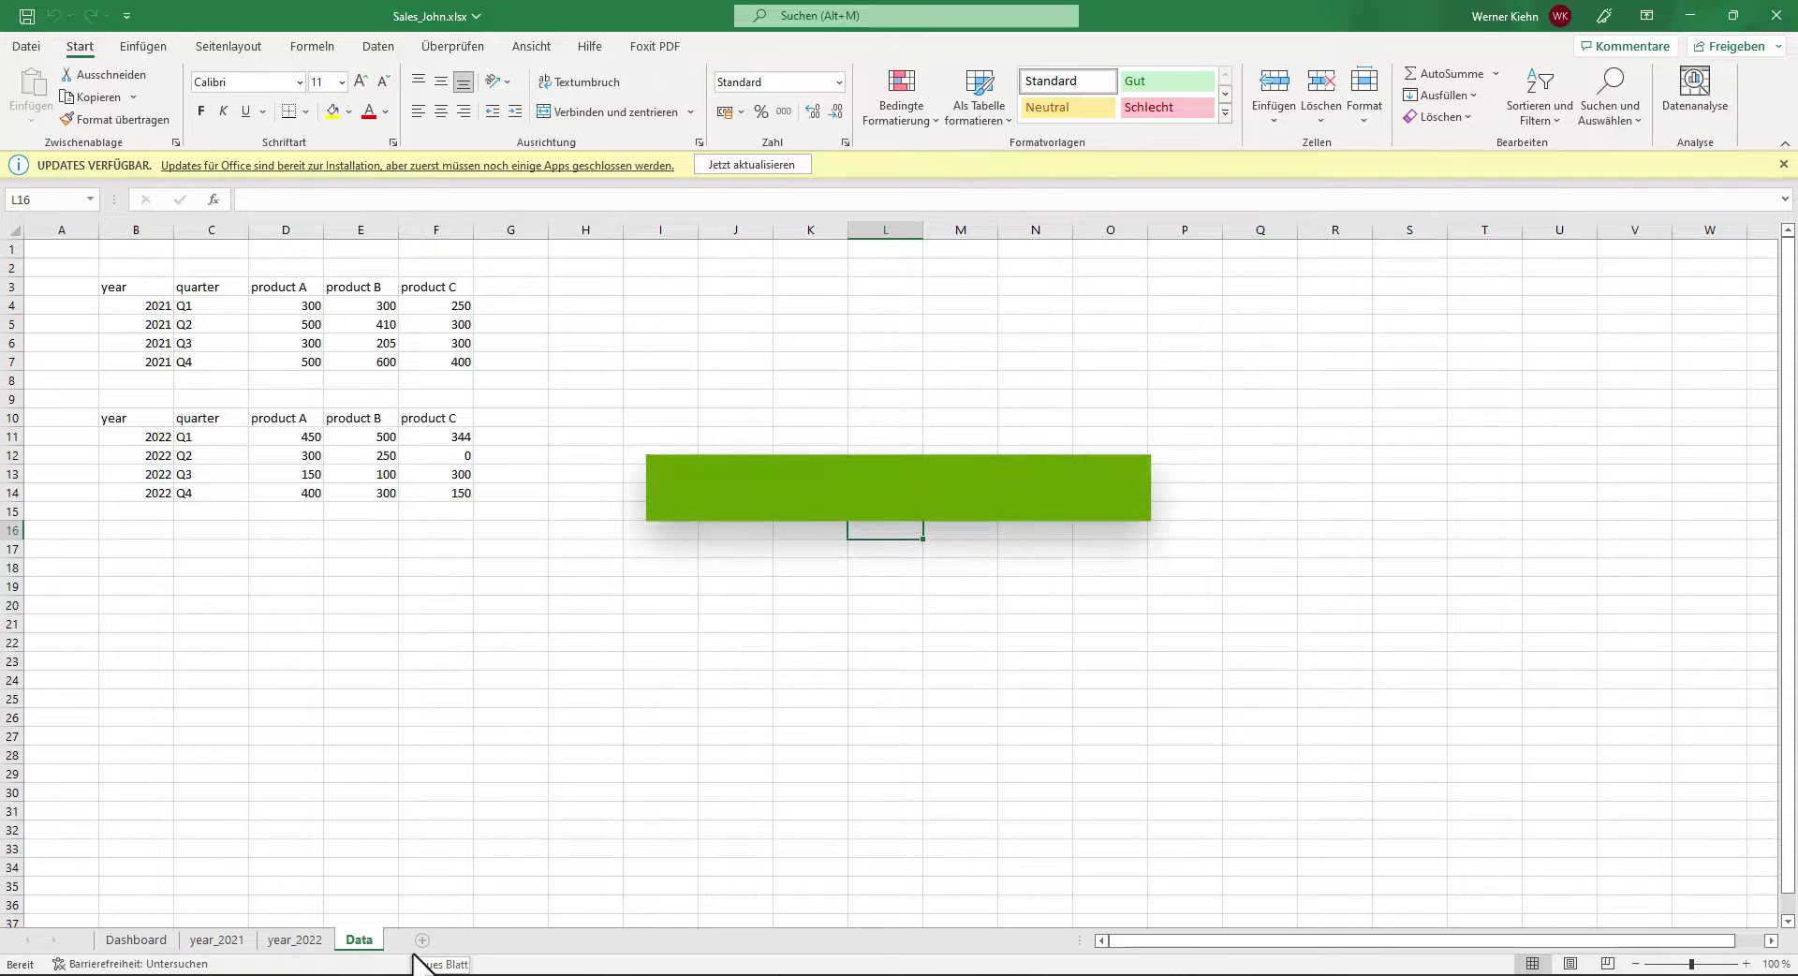
left_click(138, 942)
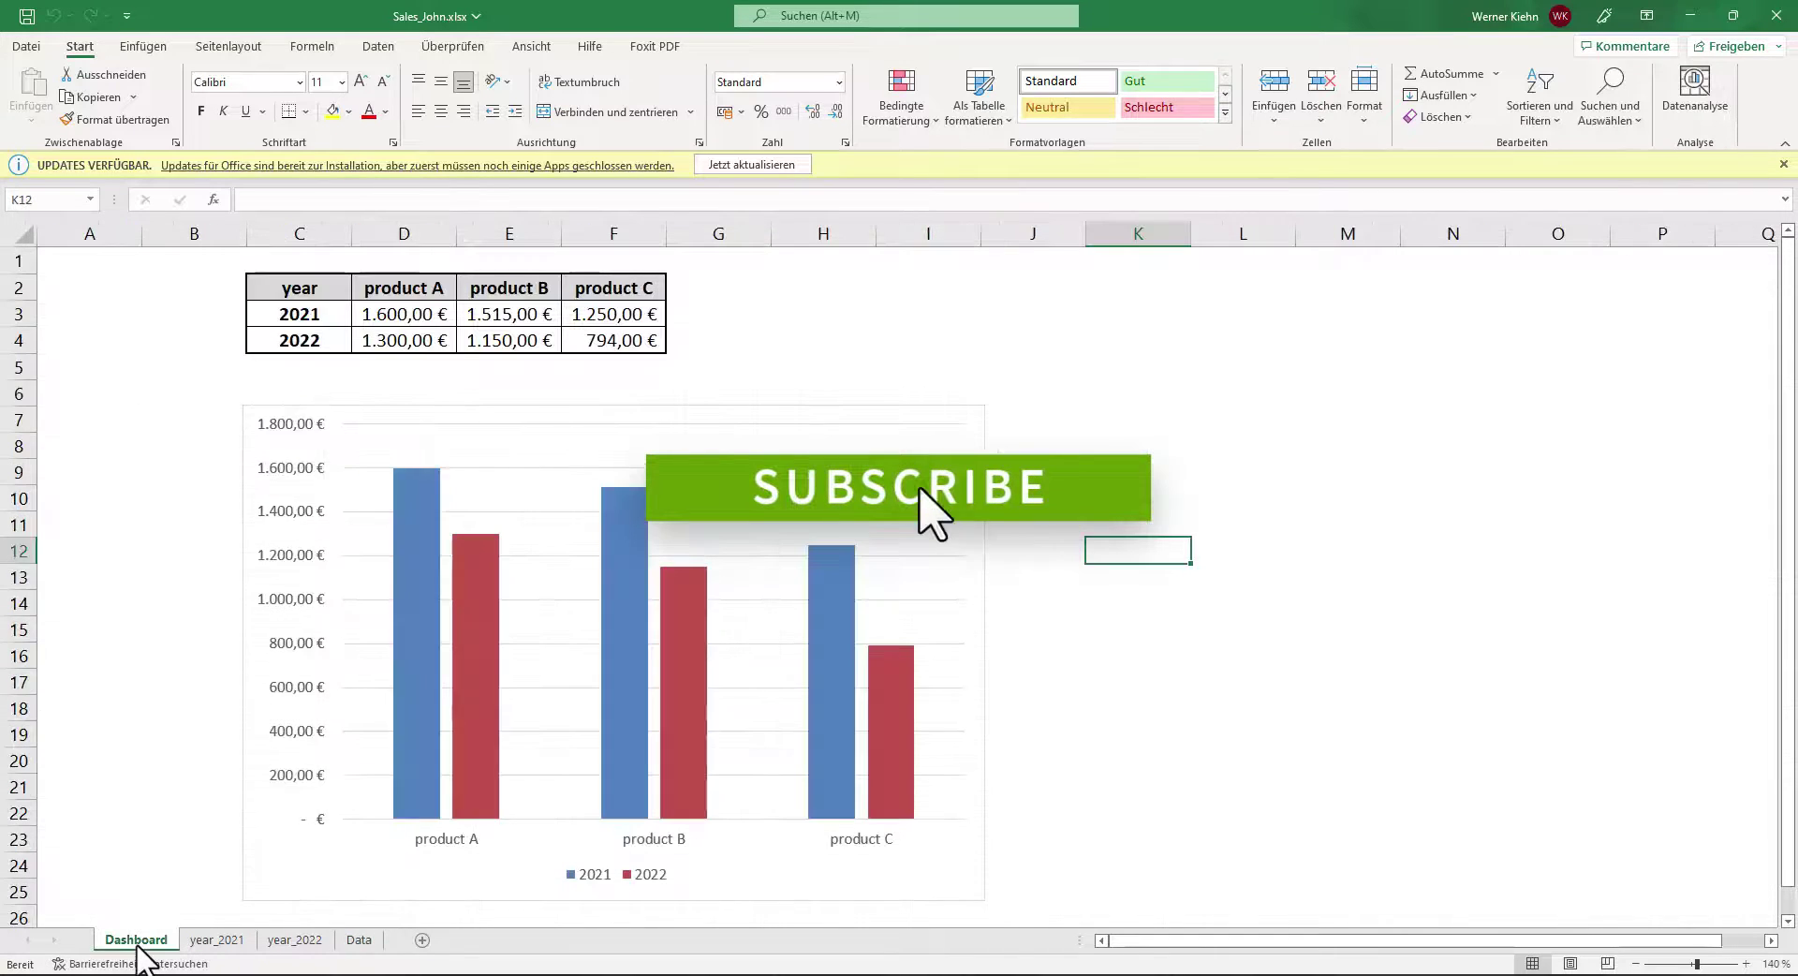
left_click(214, 942)
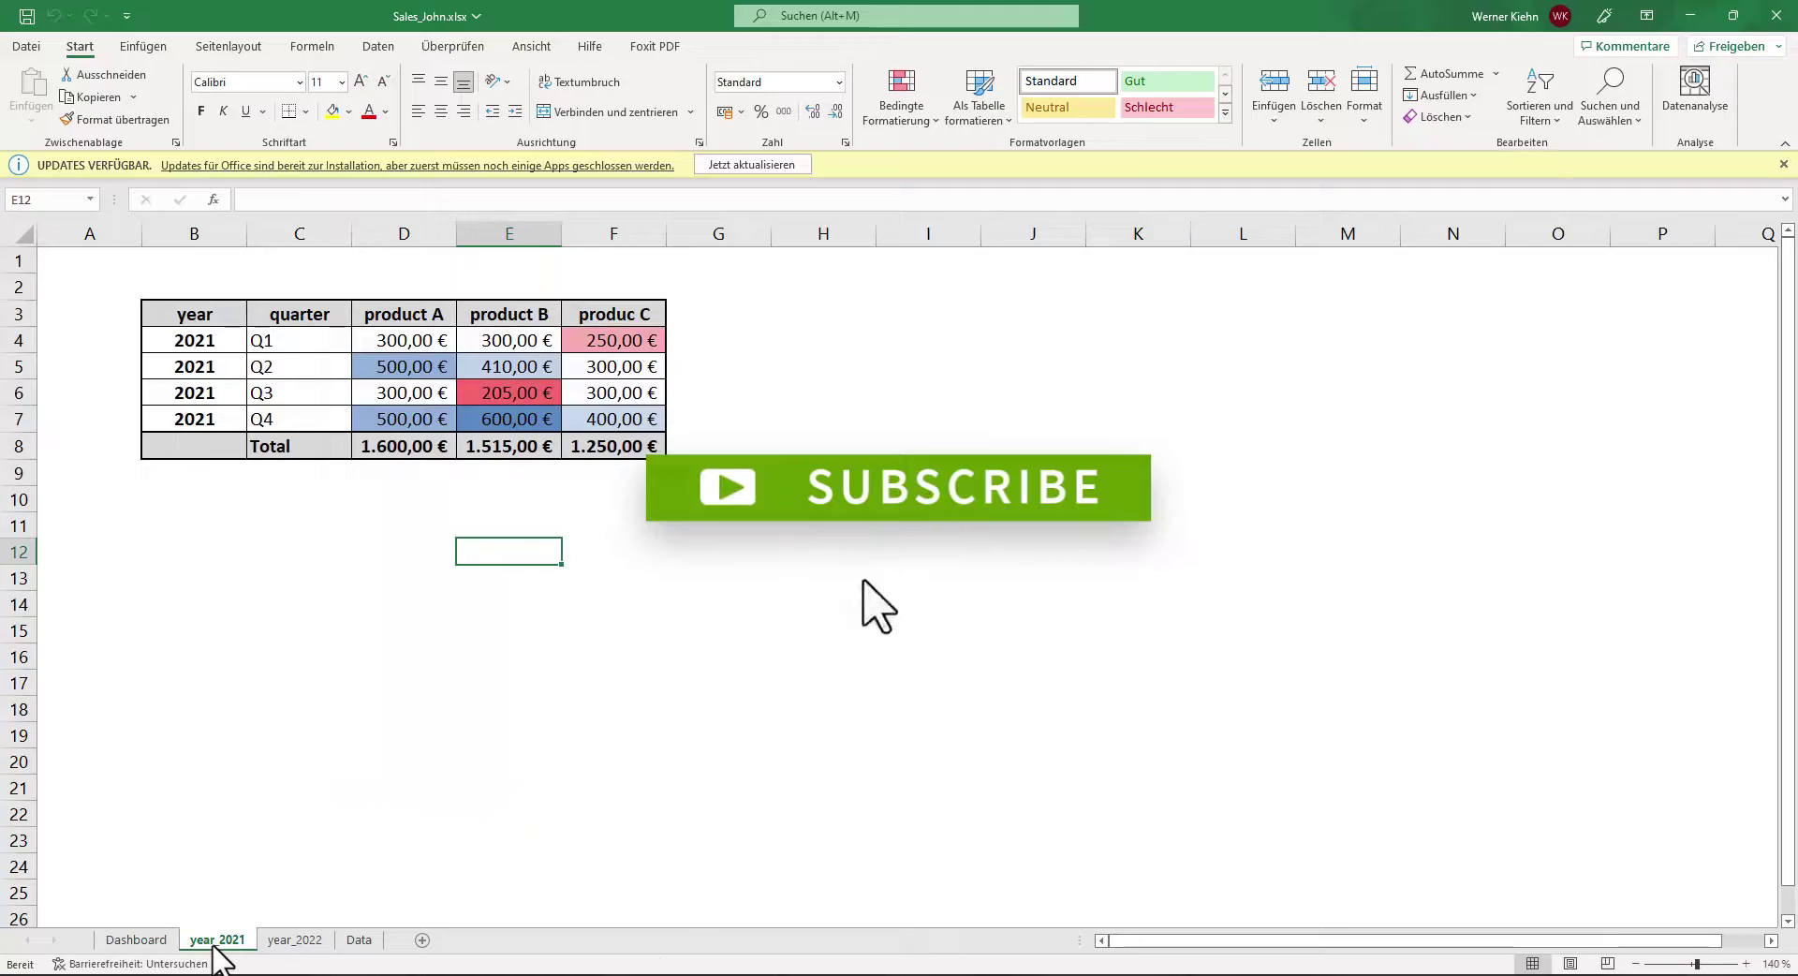